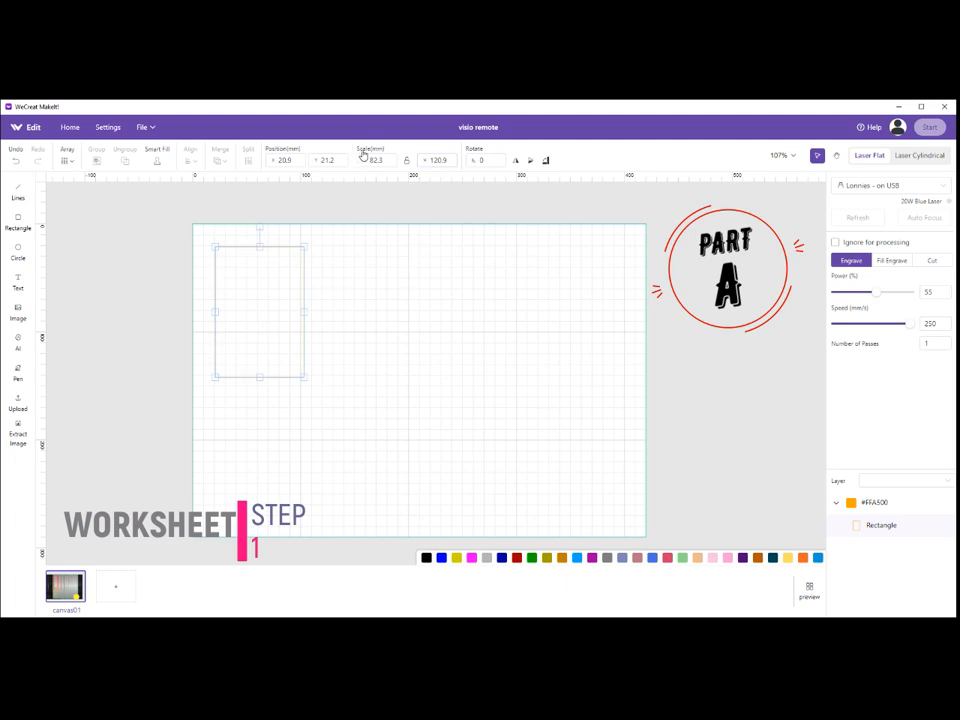
Resize the rectangle to 54.8 mm wide and 174.9 mm high.
click(375, 159)
drag(384, 160, 346, 161)
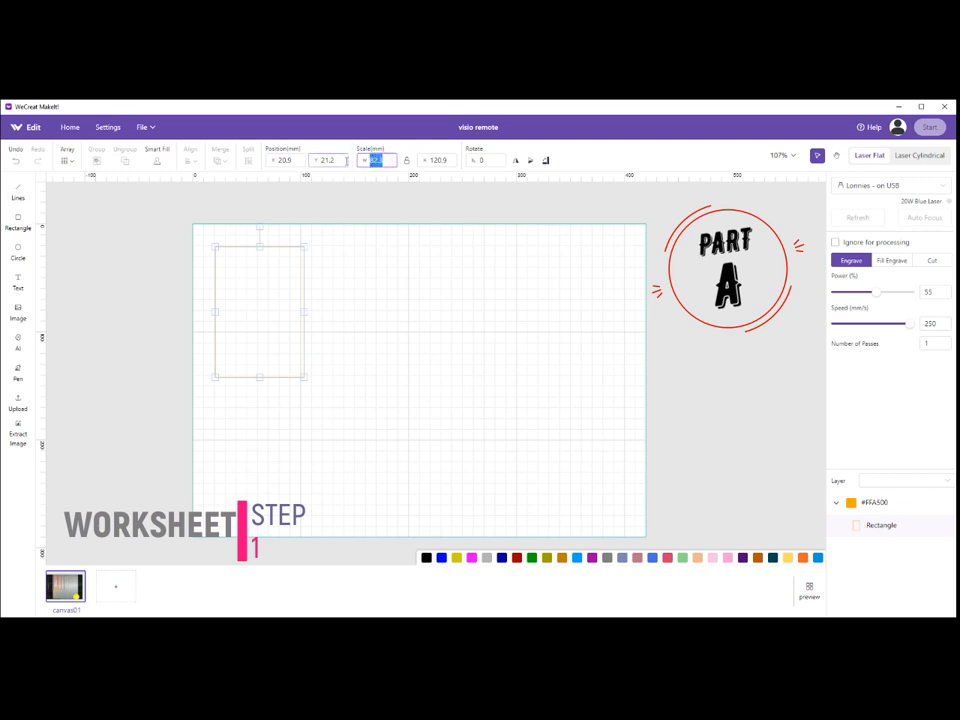
text(54)
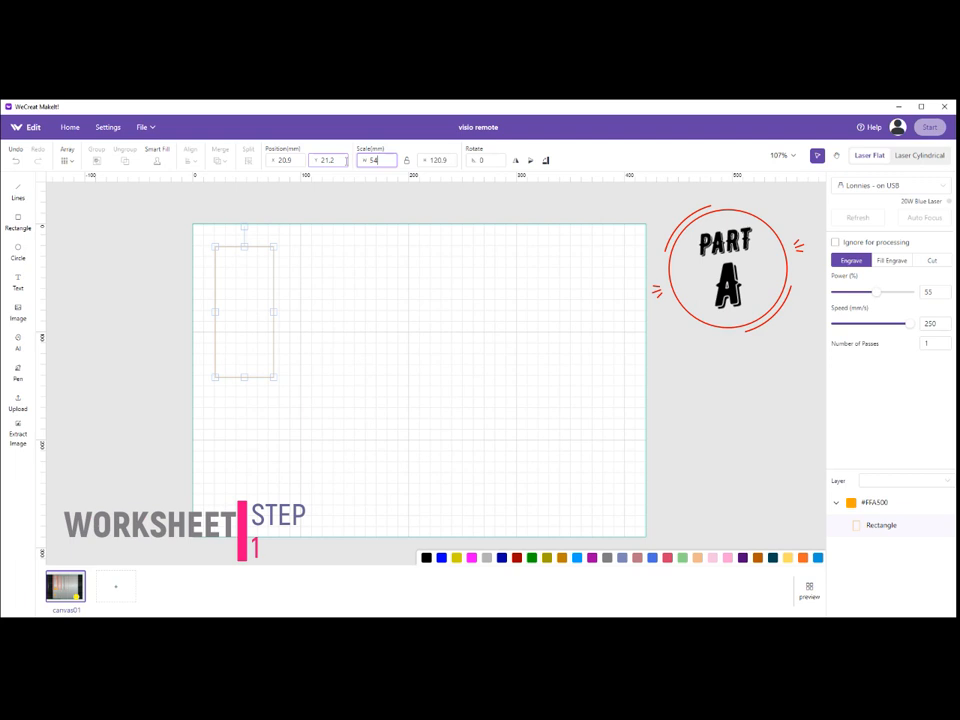
text(.8)
double_click(447, 160)
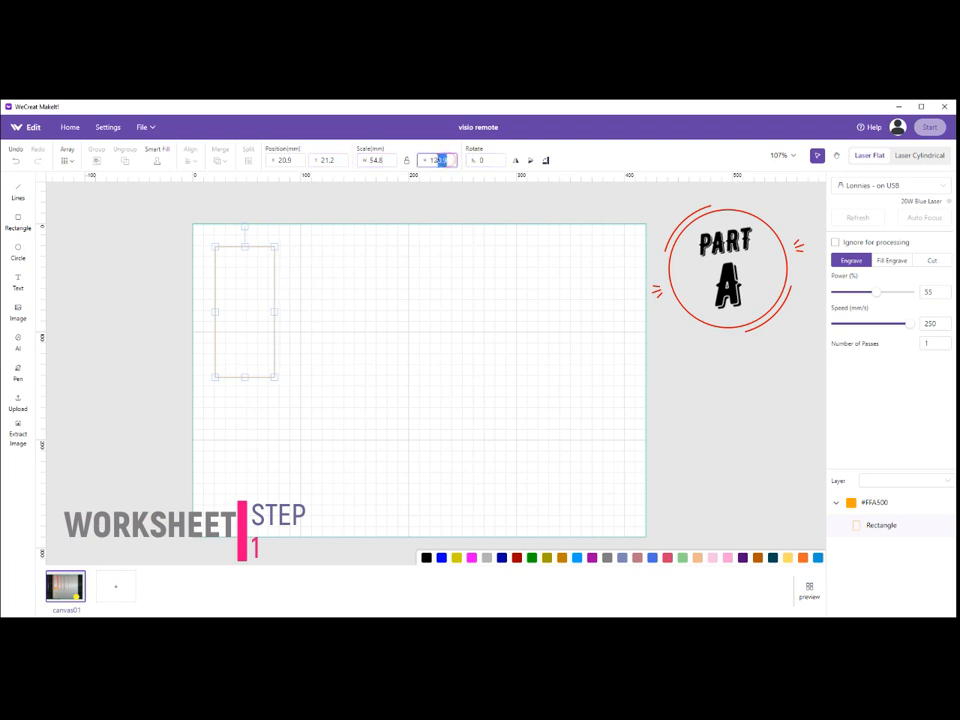
text(174)
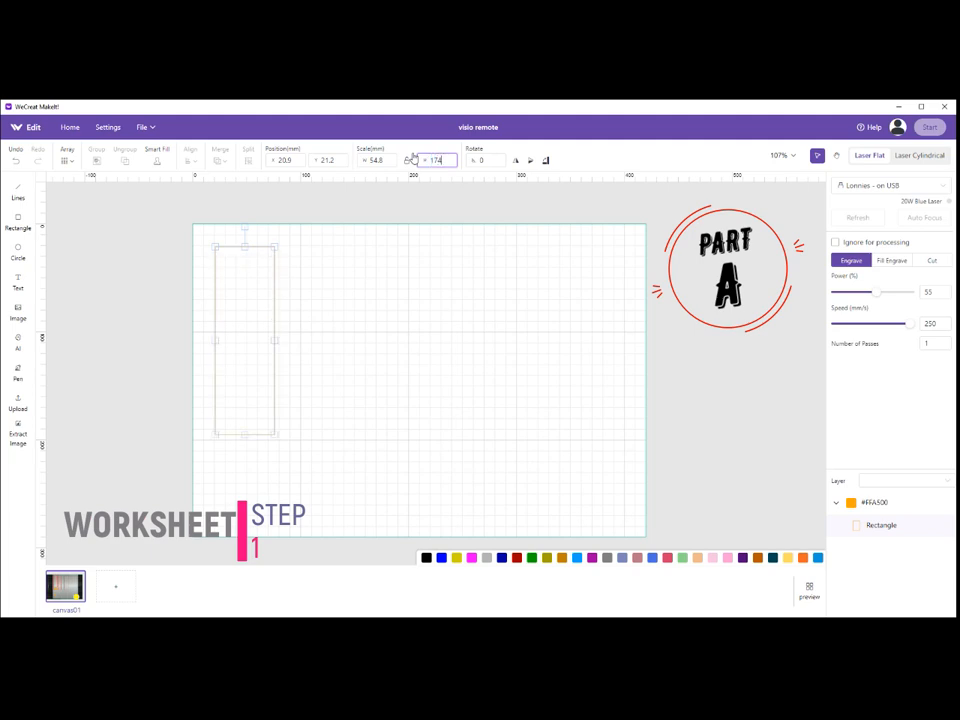
text(.9)
click(311, 328)
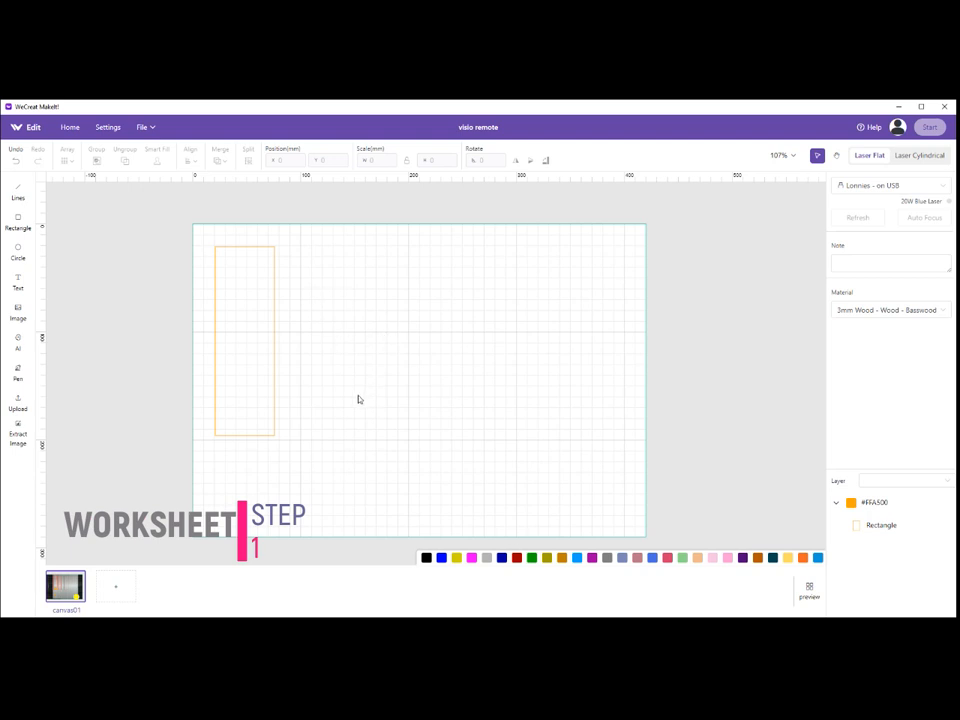
Duplicate the 54.8 × 174.9 mm rectangle and place the copy just to its right with the top edges level.
click(243, 342)
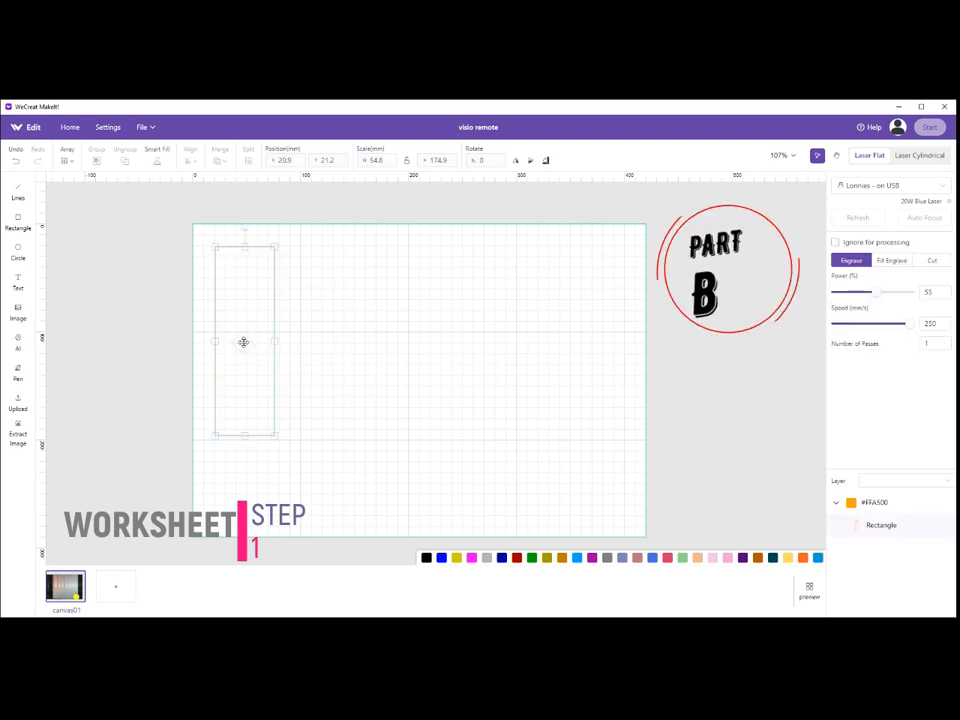
right_click(243, 342)
click(277, 367)
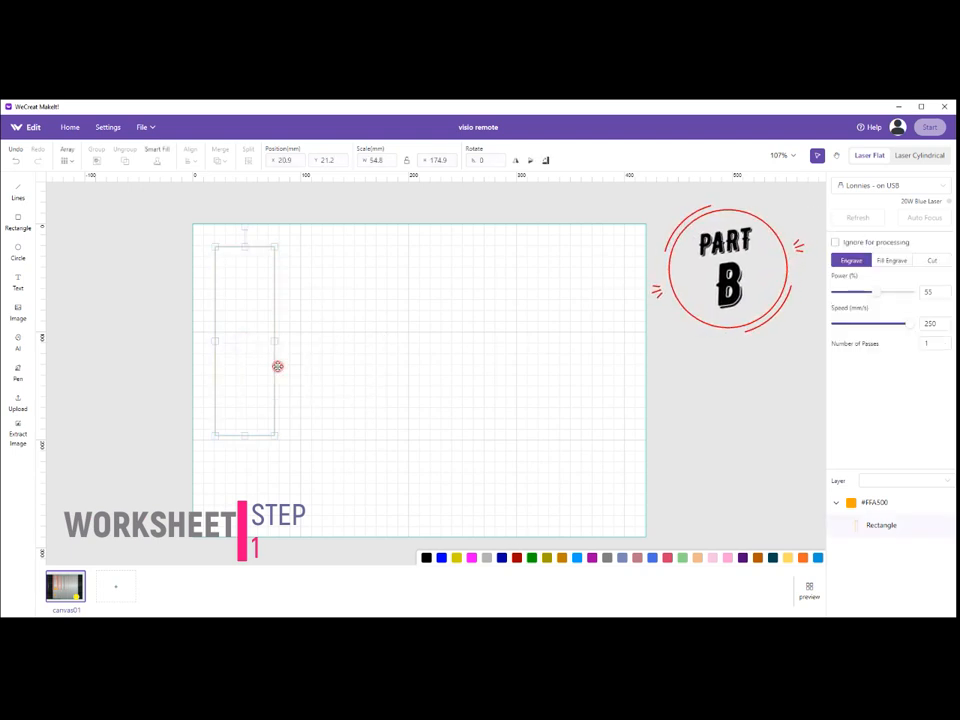
click(300, 332)
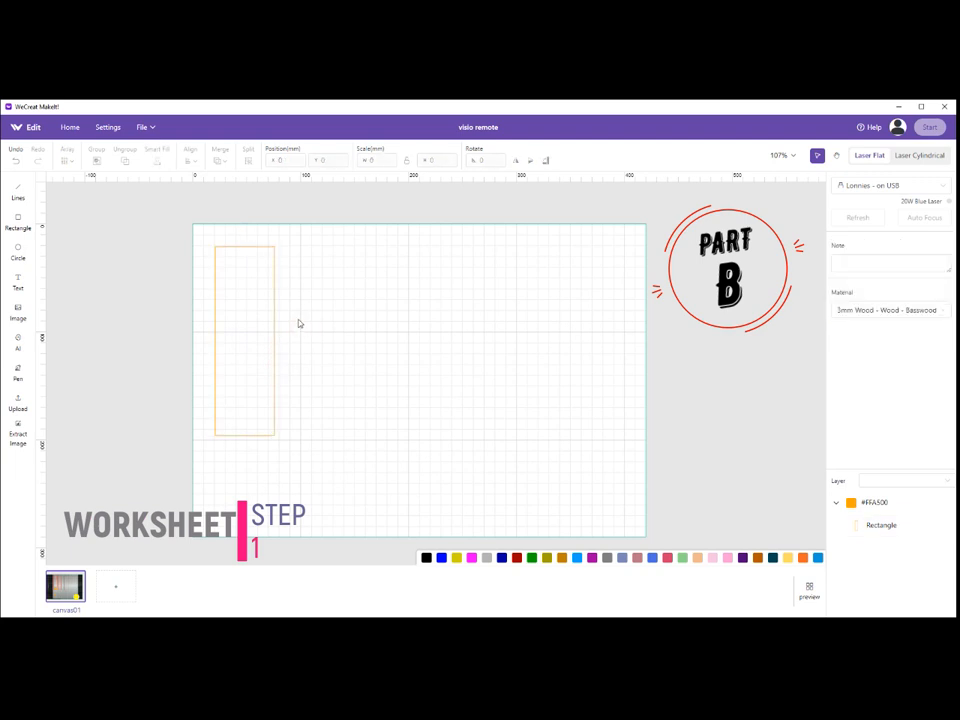
right_click(293, 294)
click(308, 300)
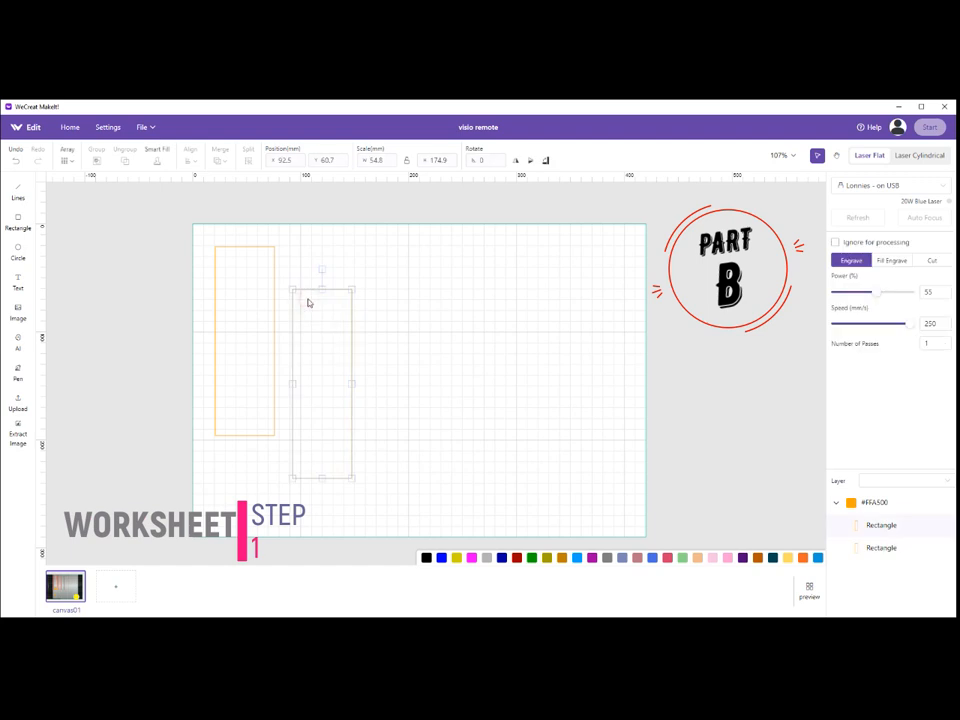
drag(314, 329, 304, 285)
click(368, 317)
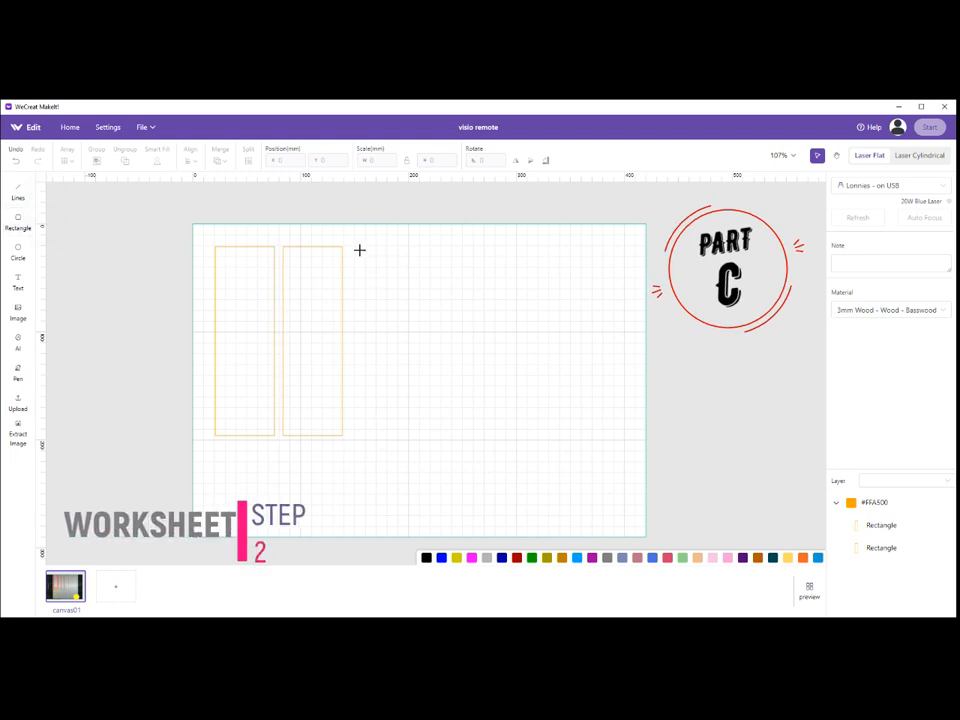
Draw a third rectangle right of the pair, size it to 26 × 174.9 mm and level its top edge with theirs.
drag(356, 245, 386, 323)
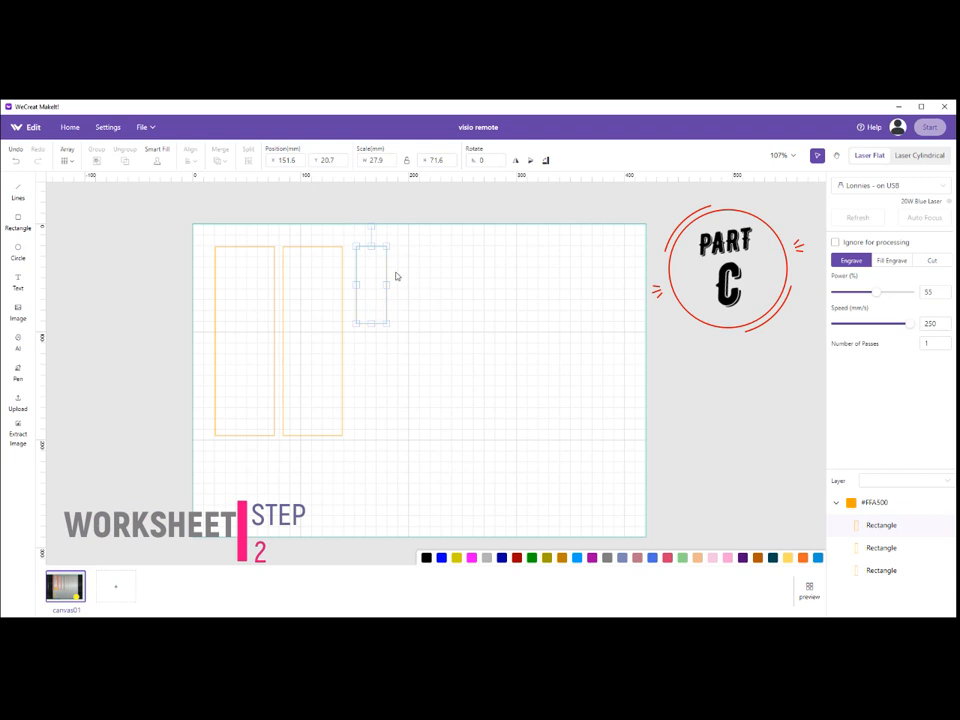
click(372, 160)
text(26)
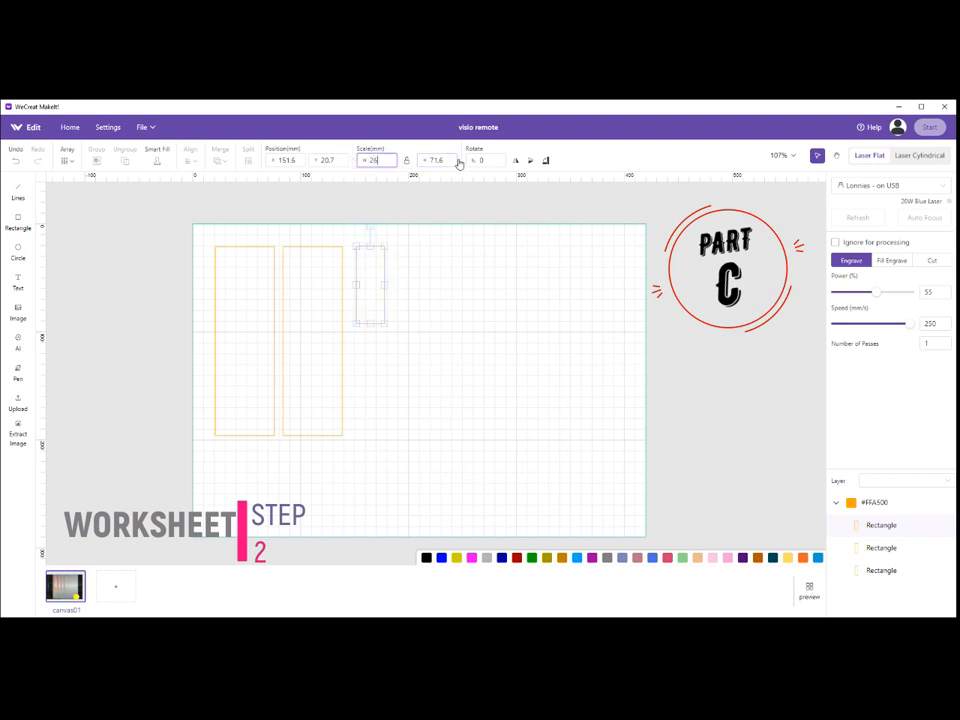
key(Tab)
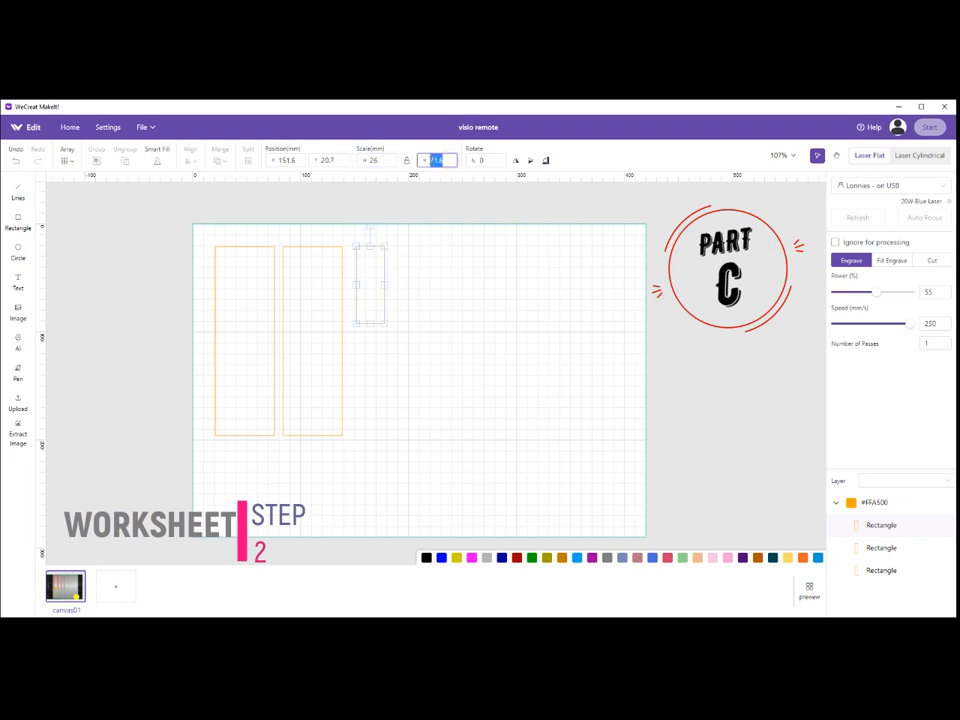
text(174.9)
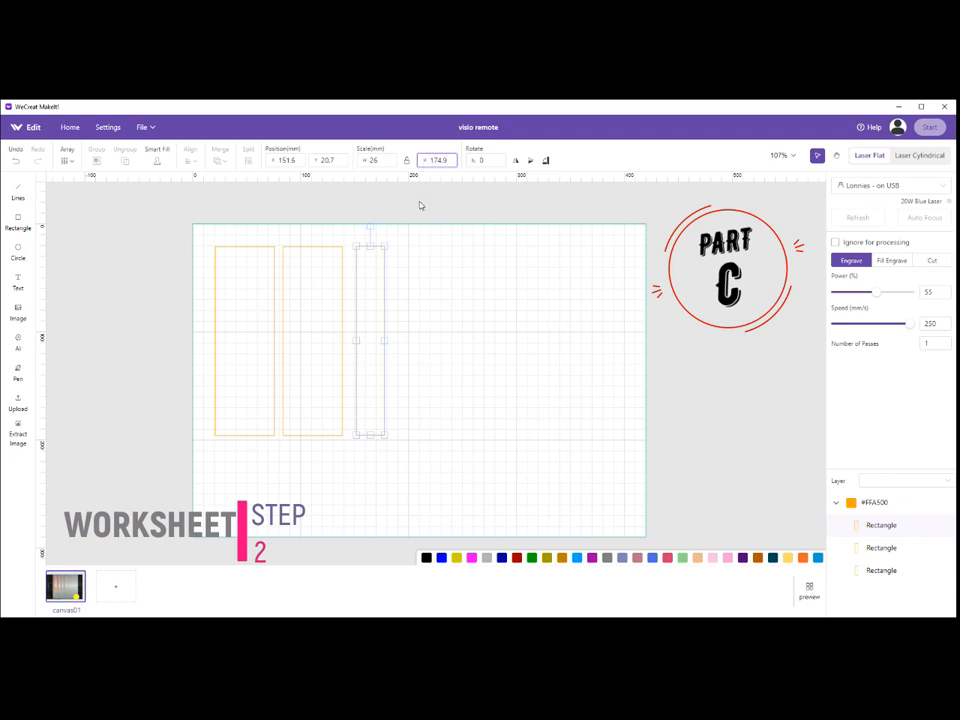
click(407, 243)
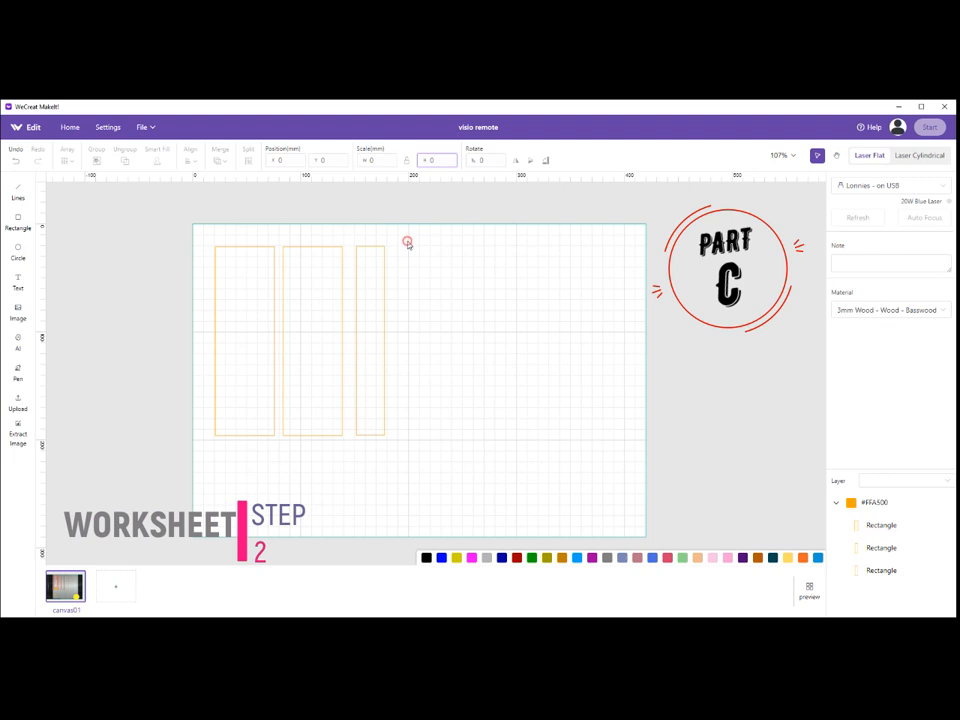
click(373, 287)
drag(373, 287, 372, 287)
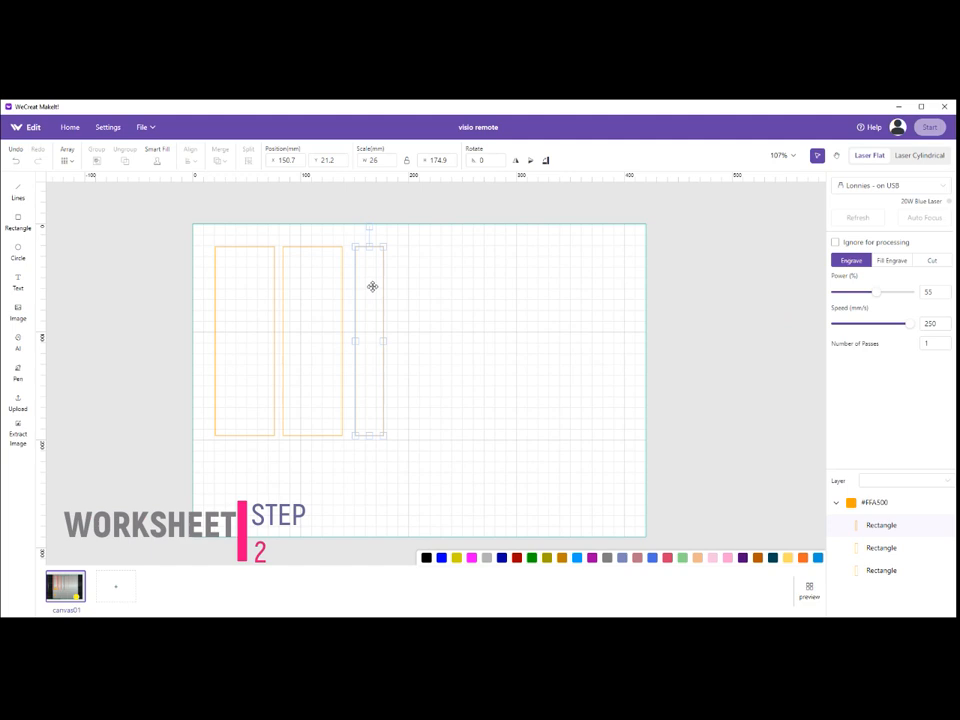
Duplicate the 26 mm wide rectangle and place the copy just to its right with the top edges level.
right_click(373, 288)
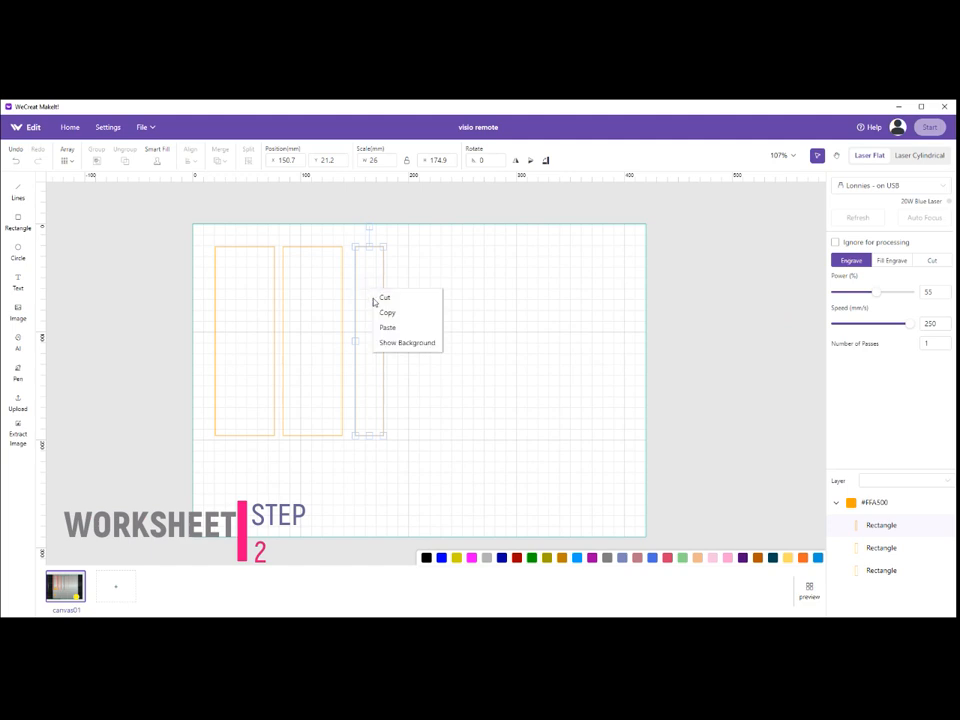
click(381, 314)
right_click(409, 286)
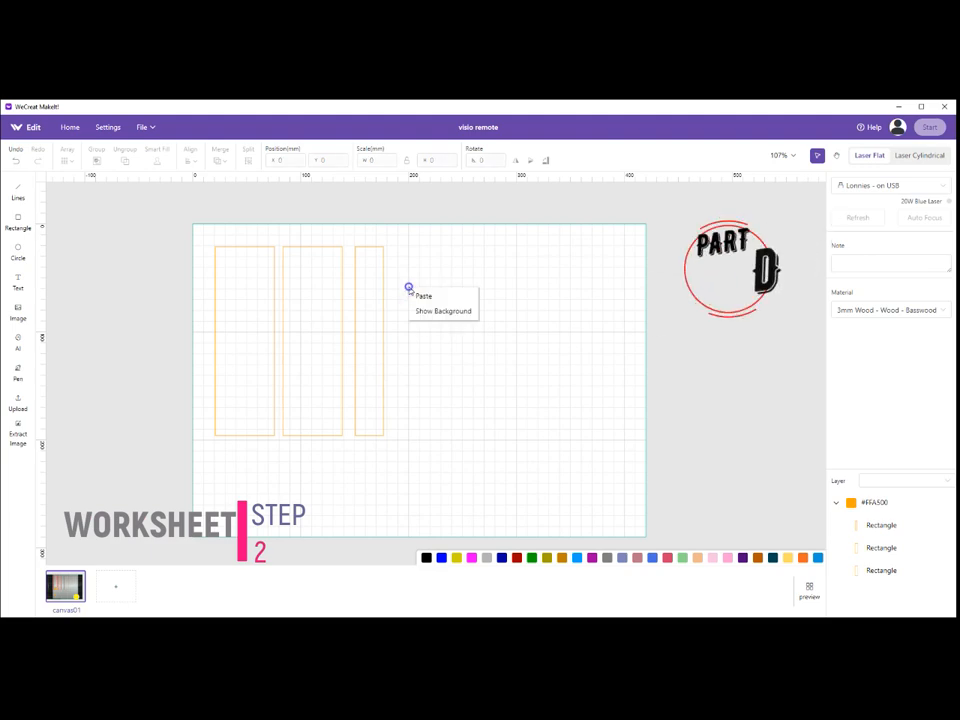
click(418, 300)
drag(418, 300, 399, 252)
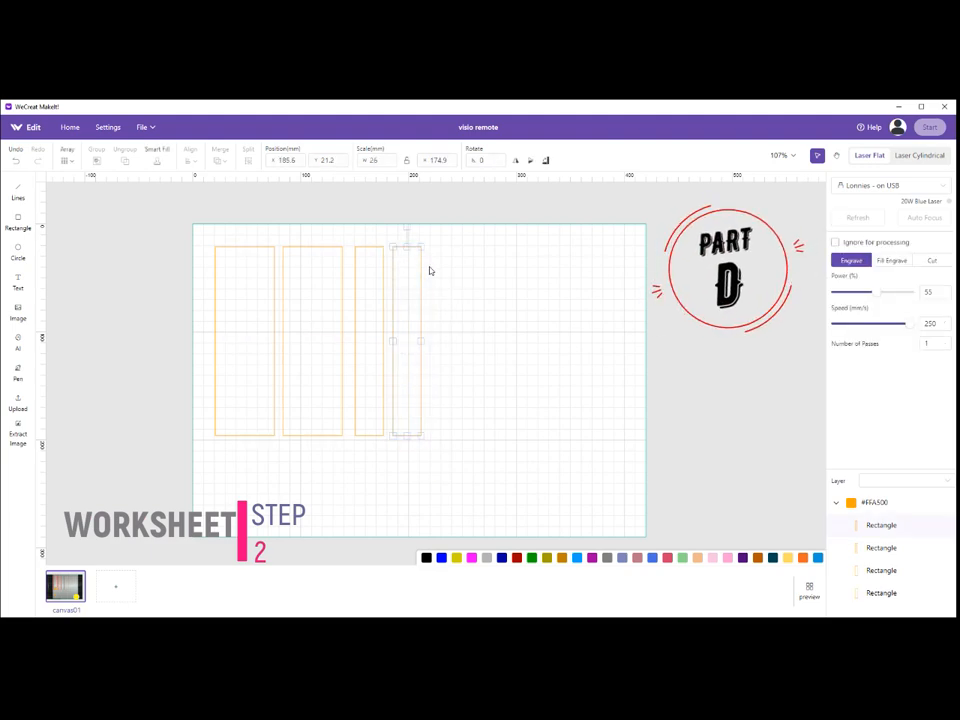
click(430, 270)
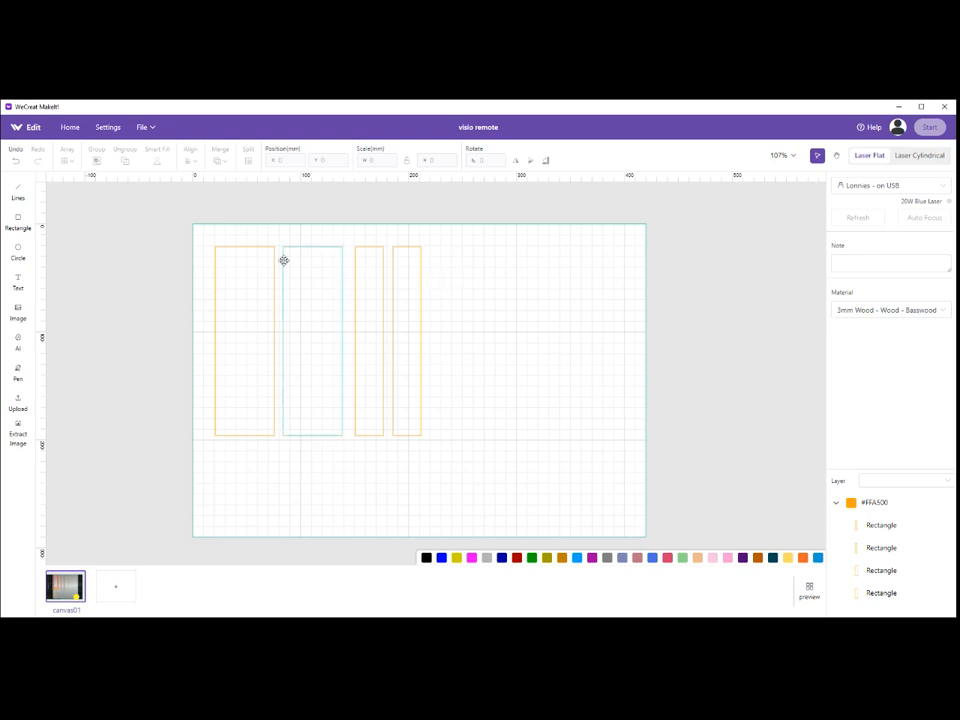
Draw a fifth rectangle at the right end of the row, sized 26 × 48.4 mm, with its top edge level with the others.
click(18, 220)
mouse_move(436, 252)
mouse_down()
mouse_move(443, 285)
mouse_move(498, 322)
mouse_up()
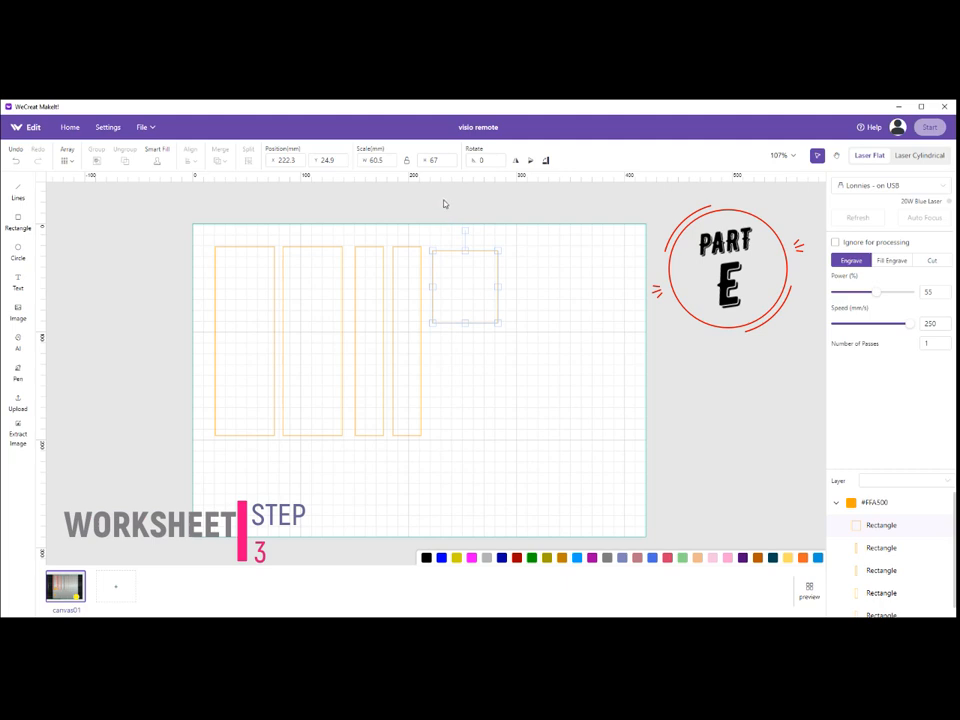
click(368, 160)
text(26)
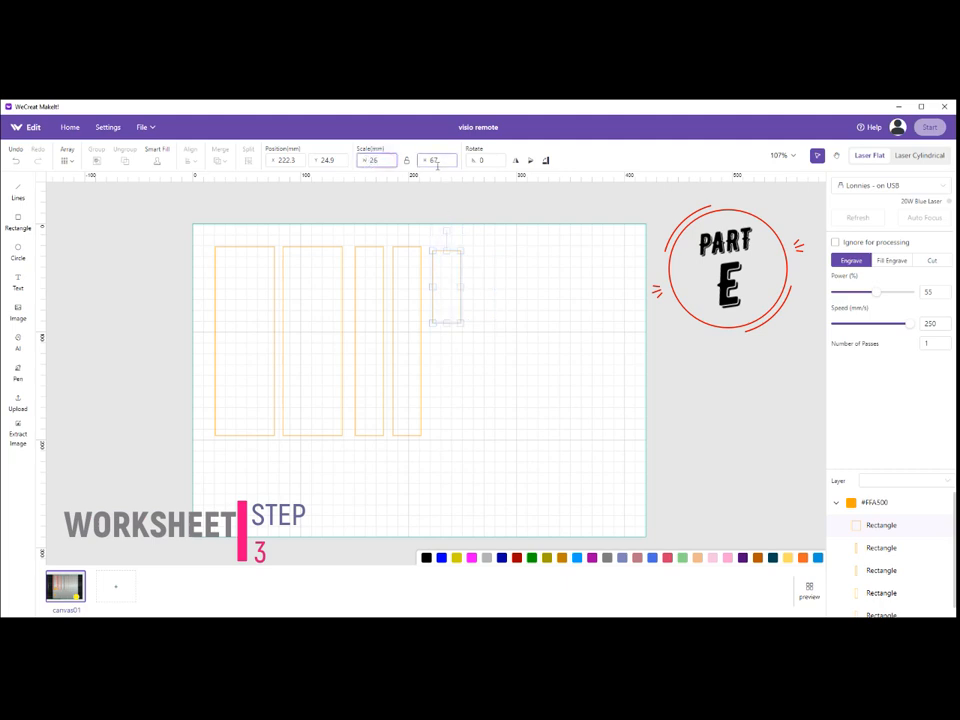
click(443, 159)
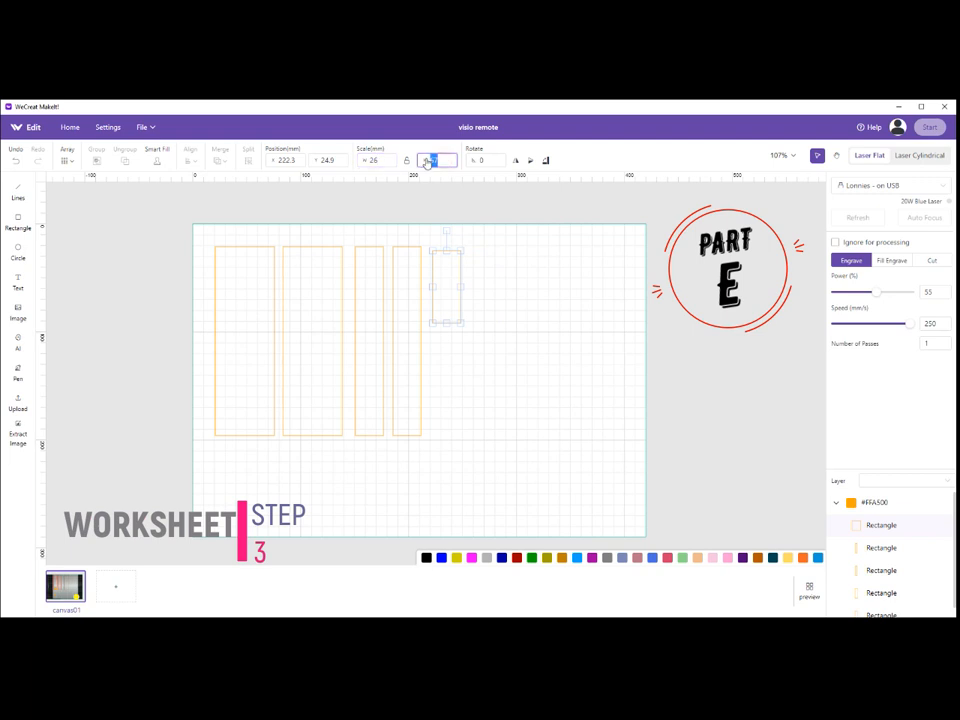
text(48.4)
click(474, 251)
drag(454, 279, 448, 271)
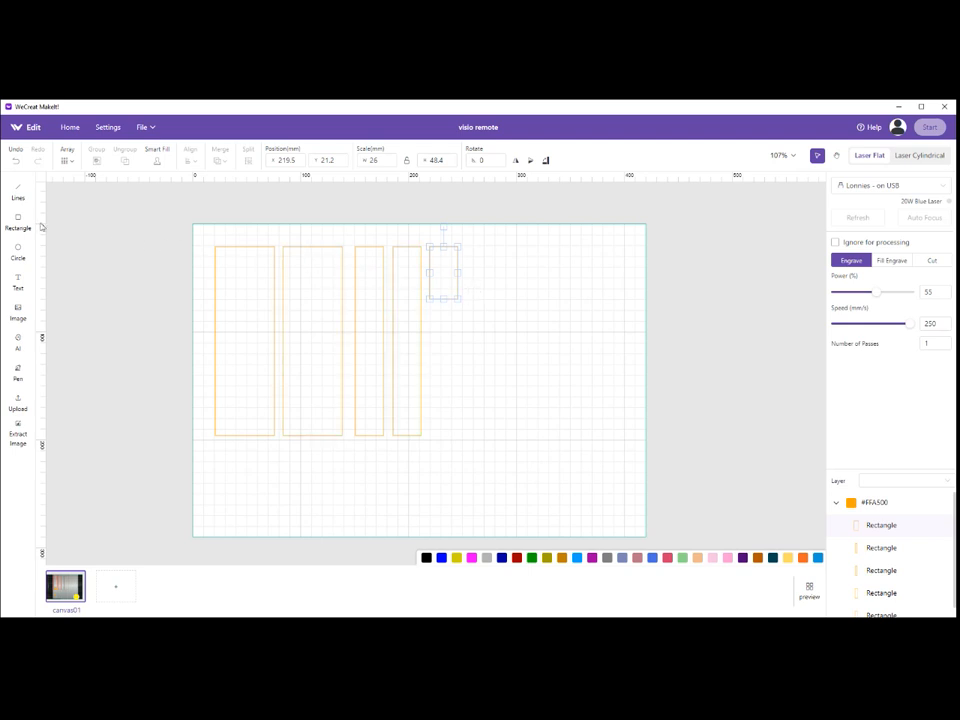
Draw a sixth rectangle right of the short one and size it to 38.3 × 147.6 mm.
click(20, 221)
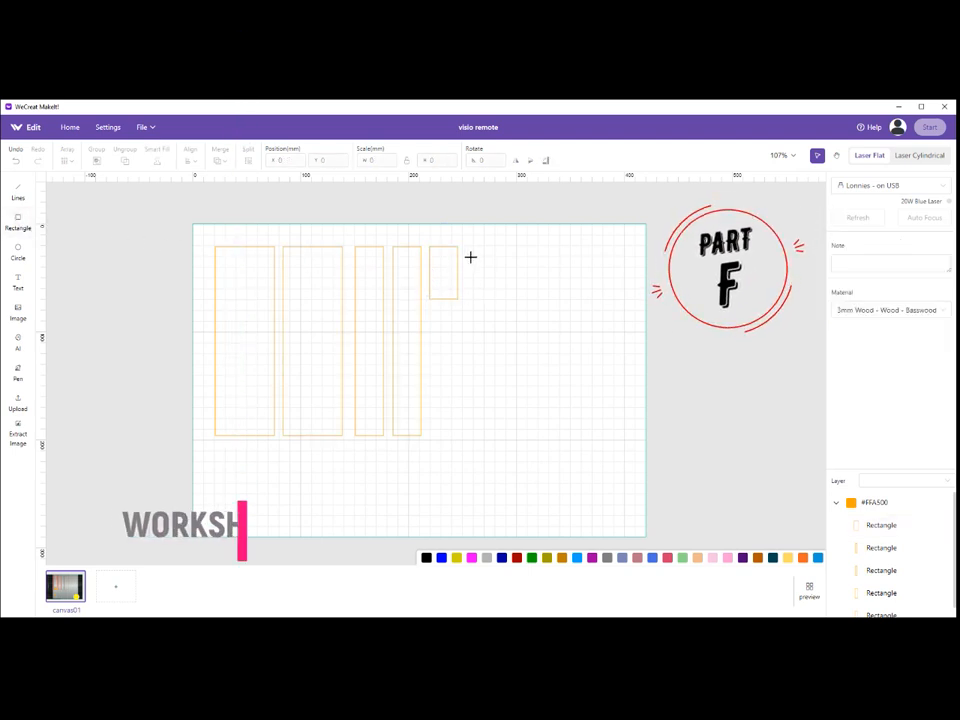
drag(471, 245, 527, 369)
click(388, 160)
drag(388, 160, 362, 160)
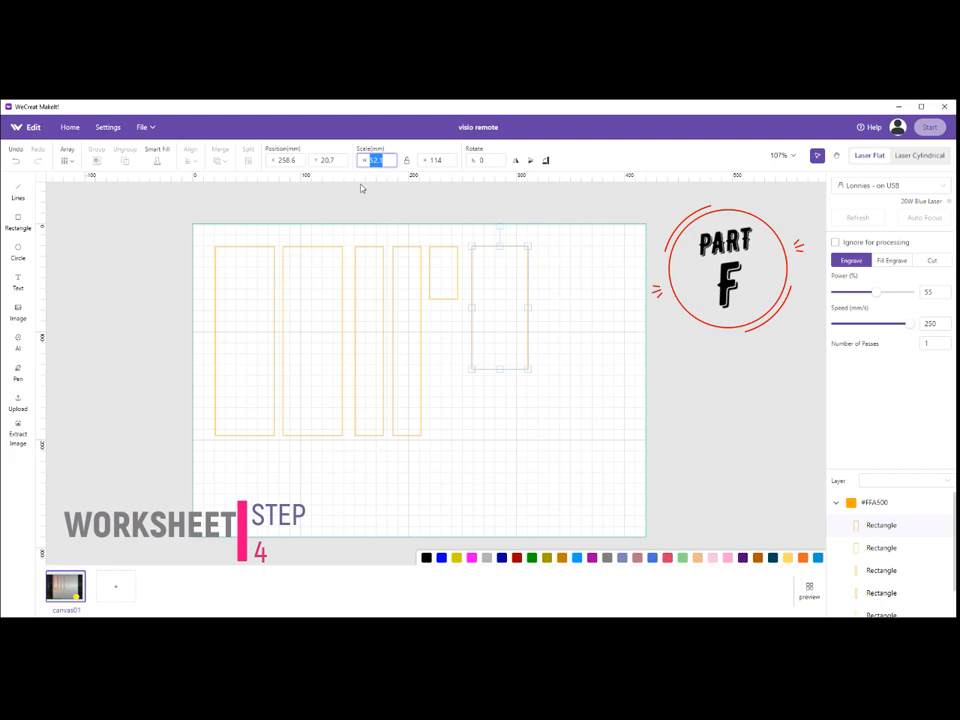
text(38.3)
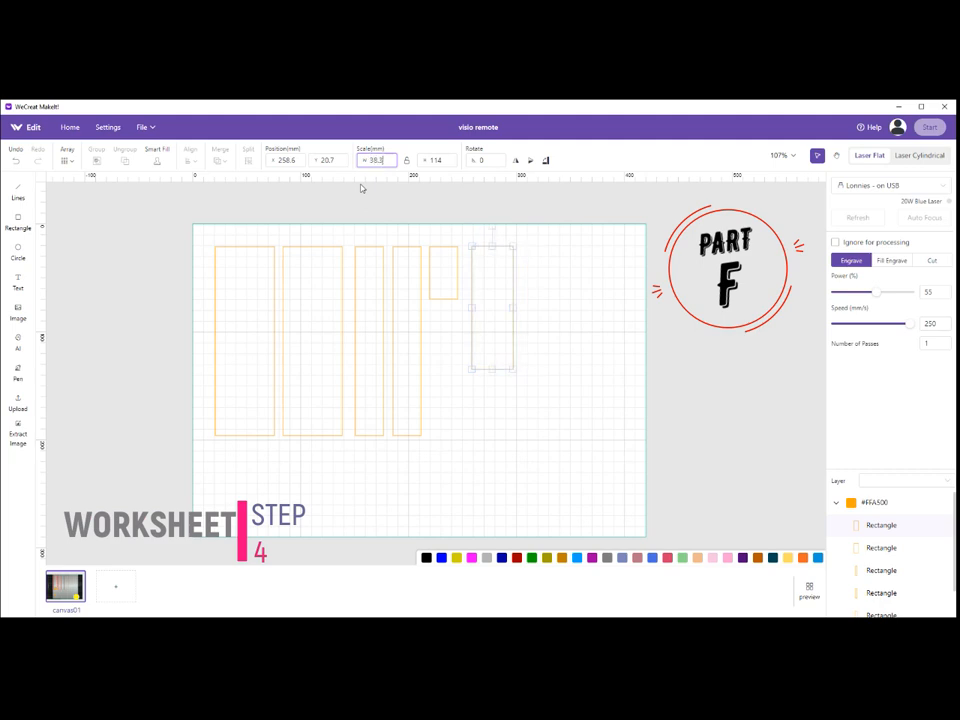
click(422, 159)
text(147.6)
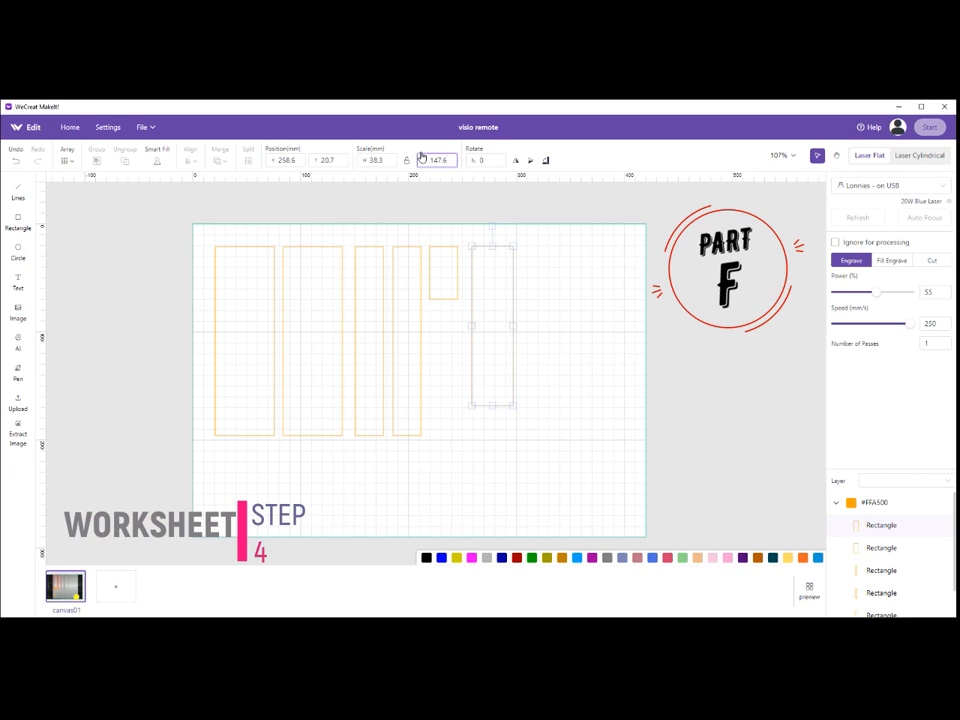
click(579, 350)
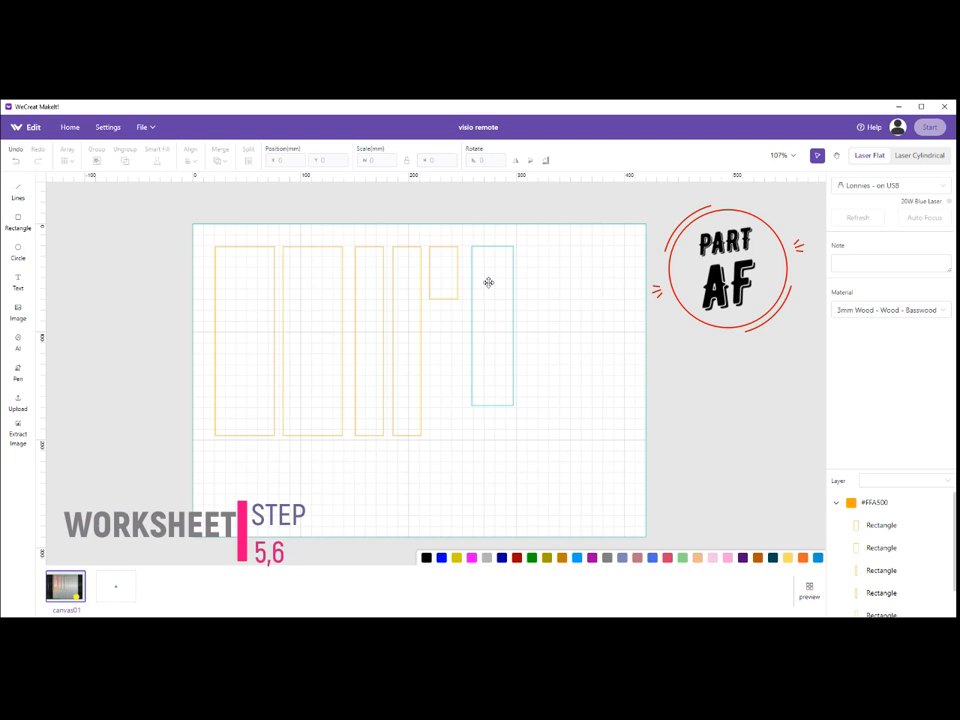
Move the 38.3 × 147.6 mm rectangle onto the first tall rectangle, top-align the two and centre them horizontally.
drag(488, 282, 234, 281)
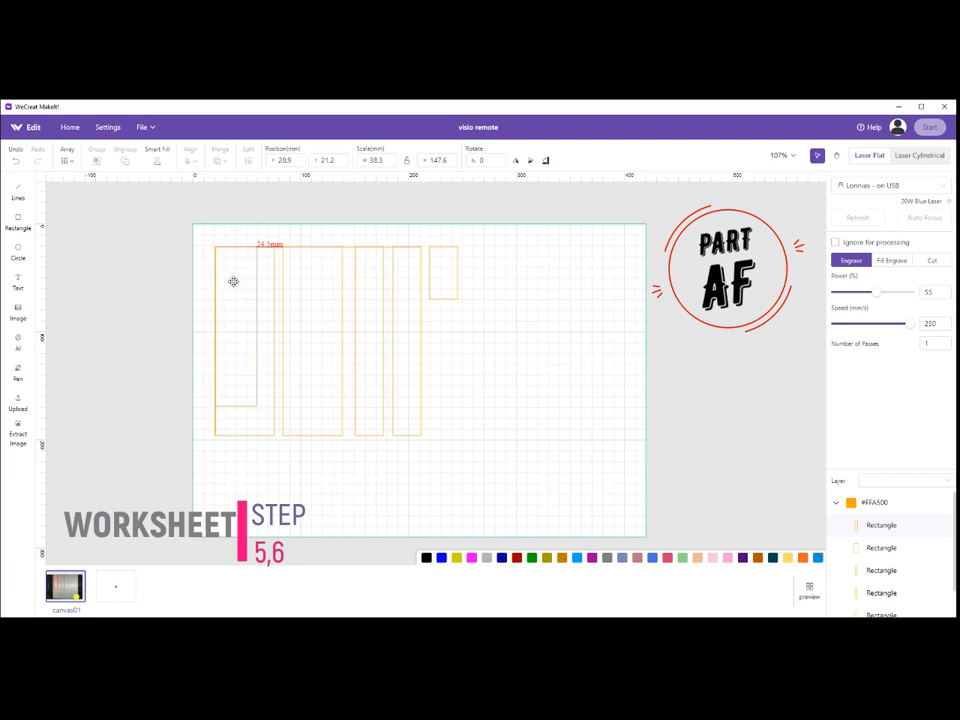
click(267, 487)
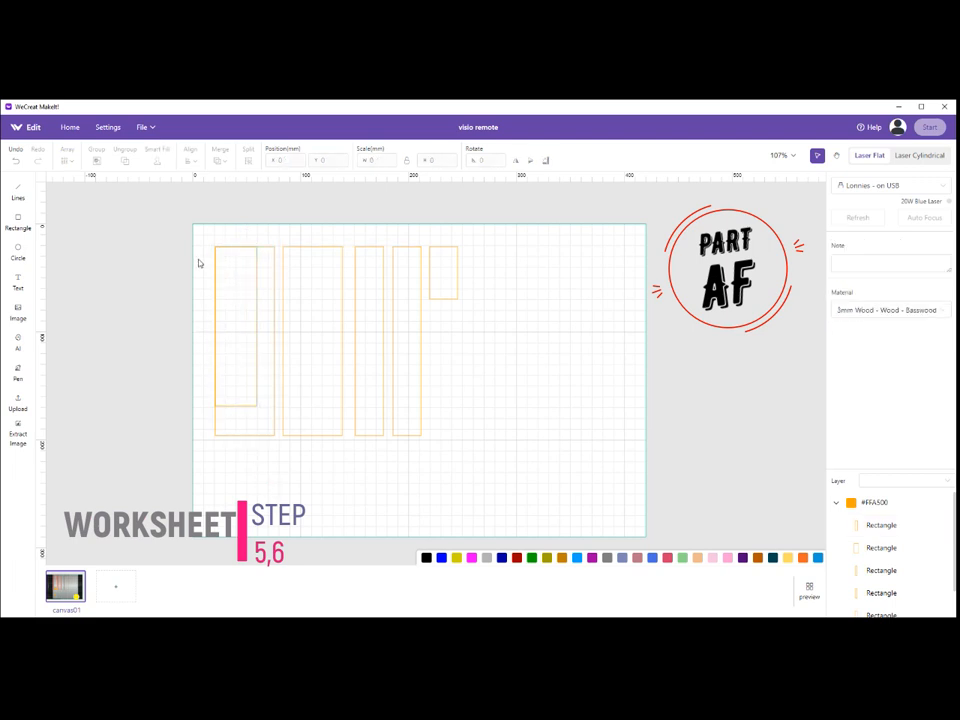
mouse_move(206, 236)
mouse_down()
mouse_move(209, 281)
mouse_move(258, 396)
mouse_move(291, 444)
mouse_move(281, 451)
mouse_up()
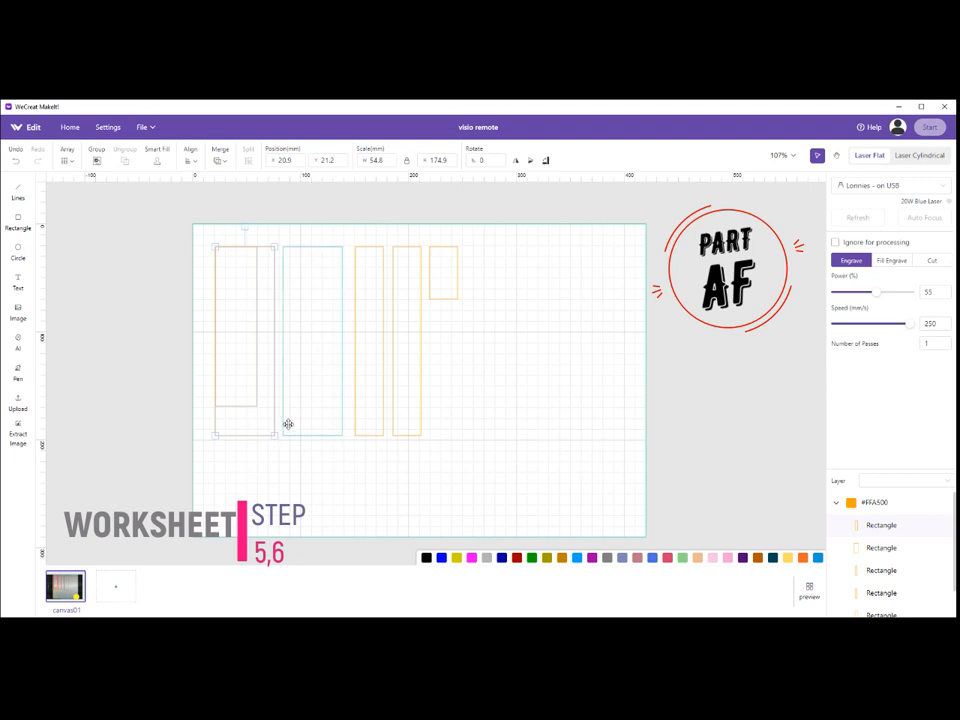
click(196, 159)
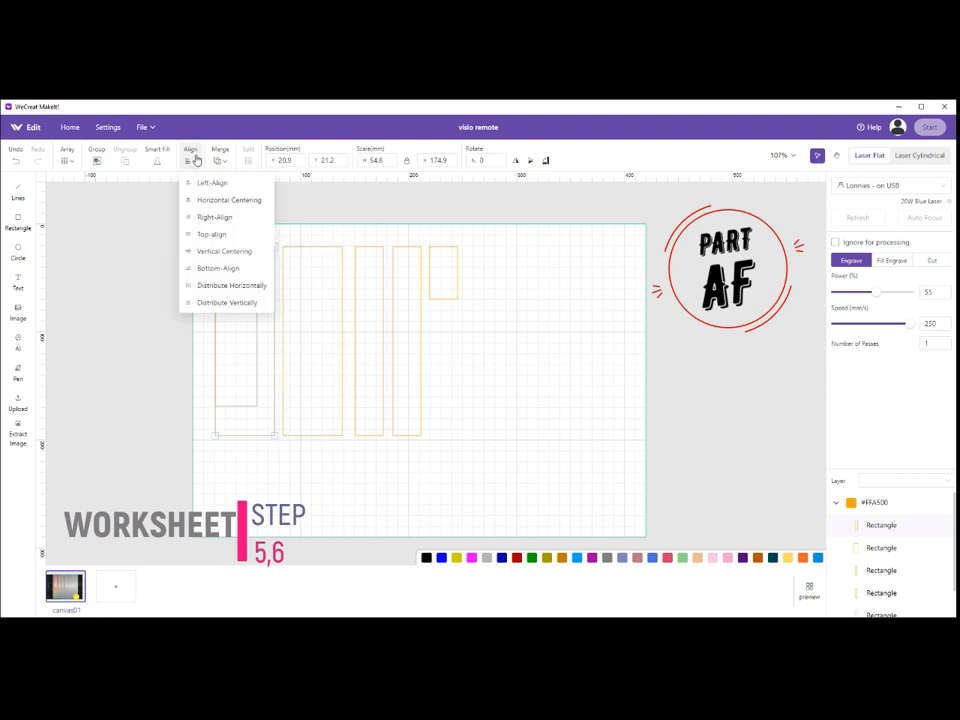
click(207, 237)
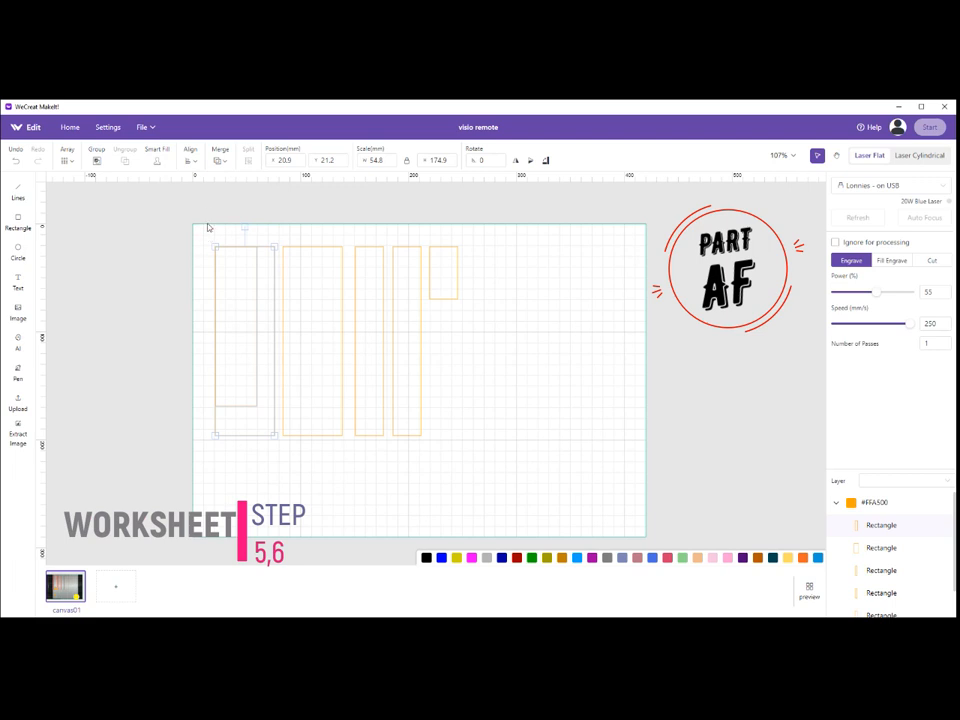
click(195, 162)
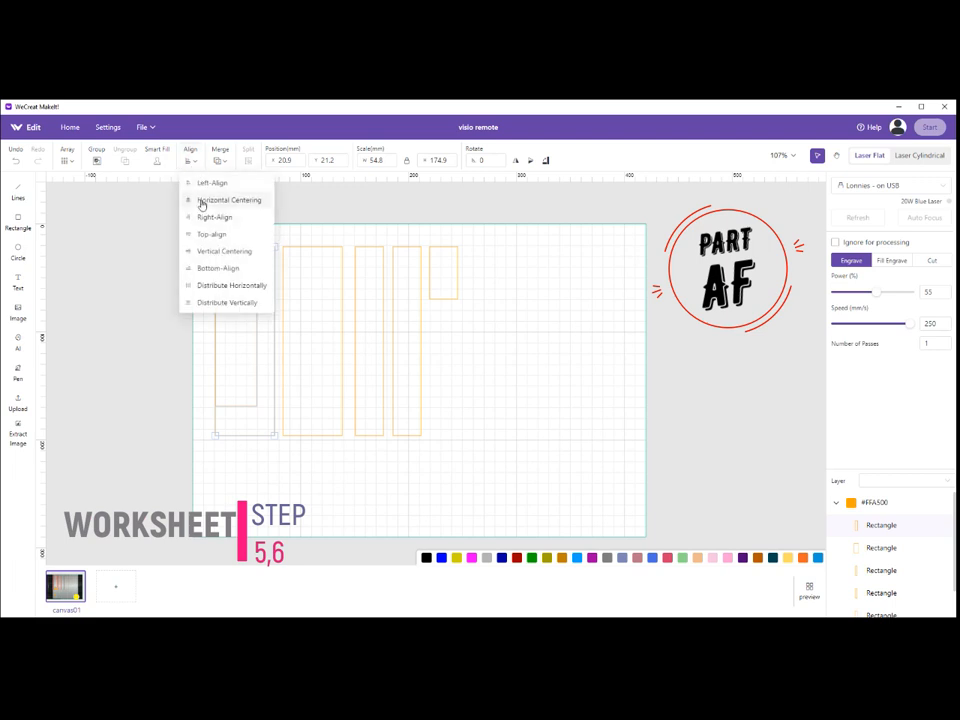
click(201, 201)
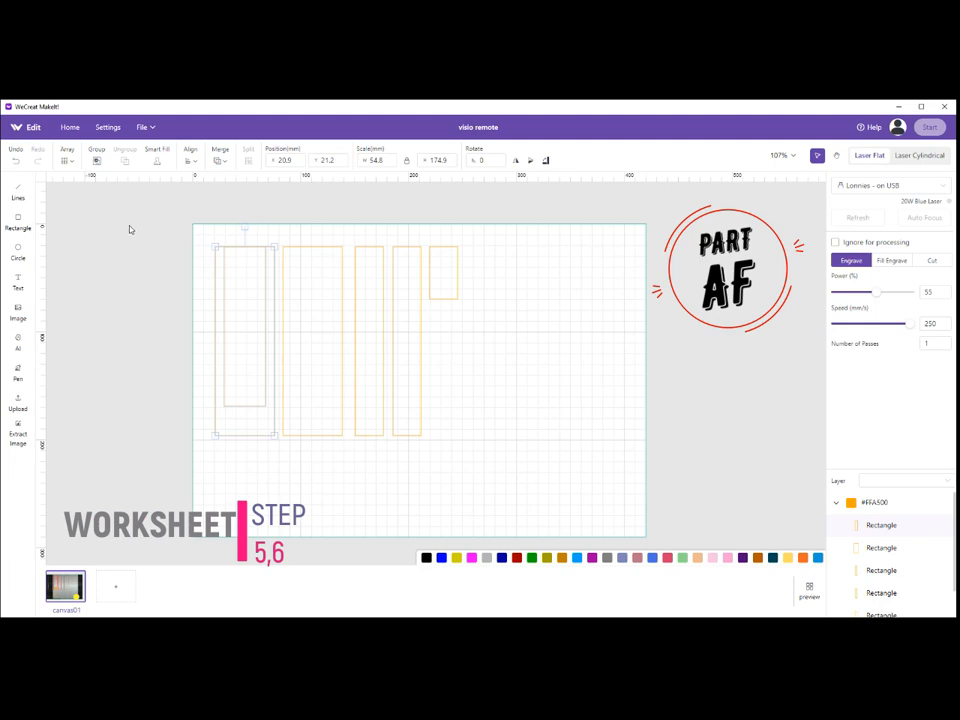
Subtract the inner rectangle from the first tall rectangle to form a U-shaped part open at its upper end.
click(221, 161)
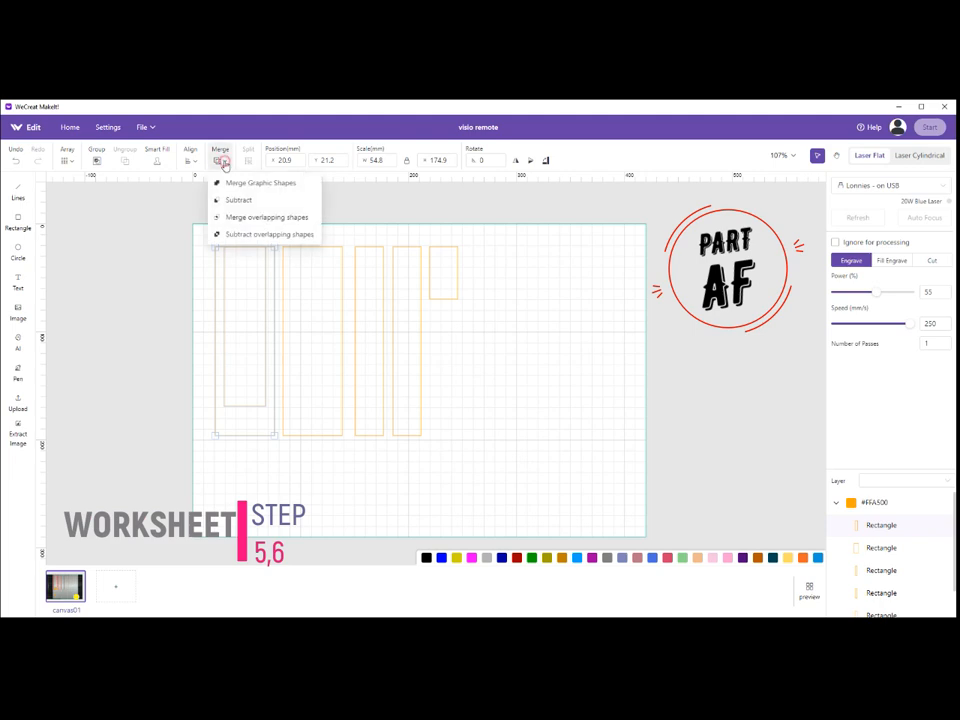
click(230, 199)
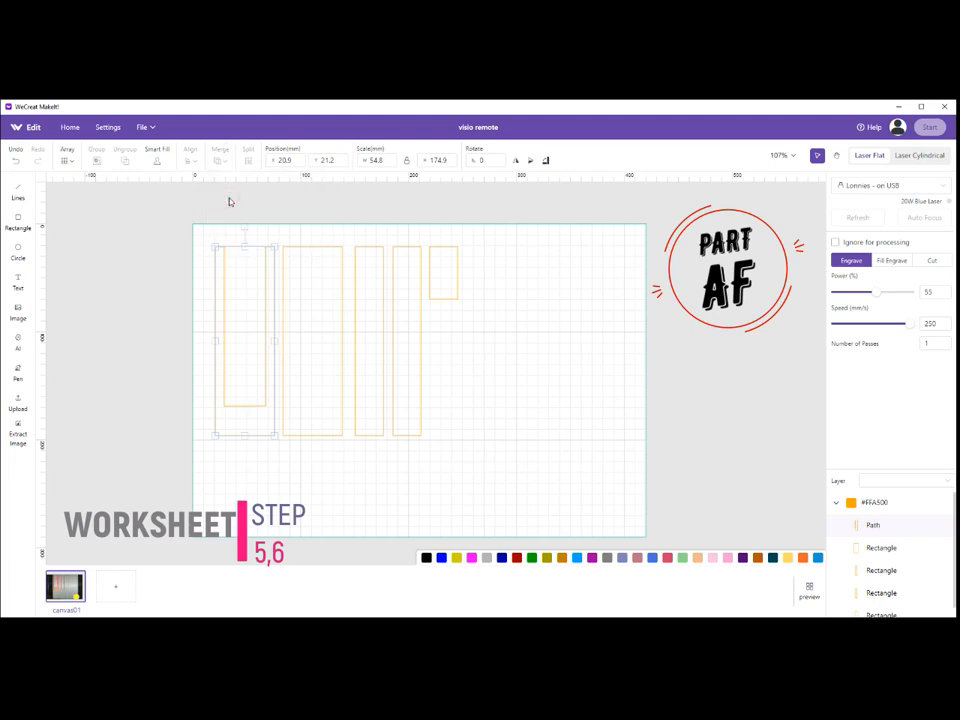
click(221, 241)
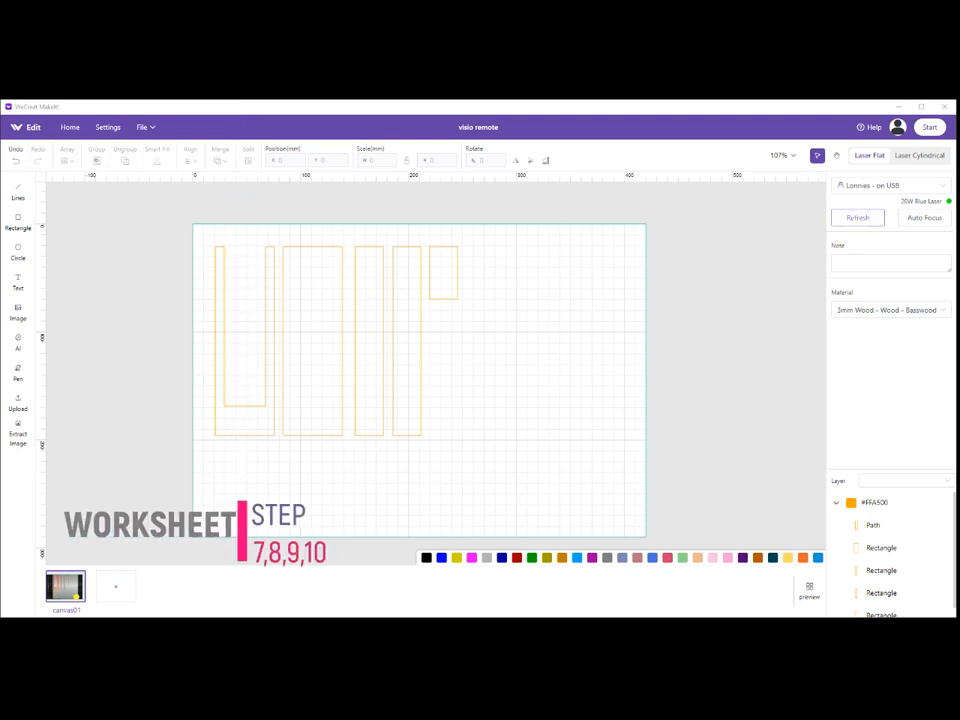
Refresh the camera image of the bed and move all parts together onto the upper area of the wood sheet.
click(857, 217)
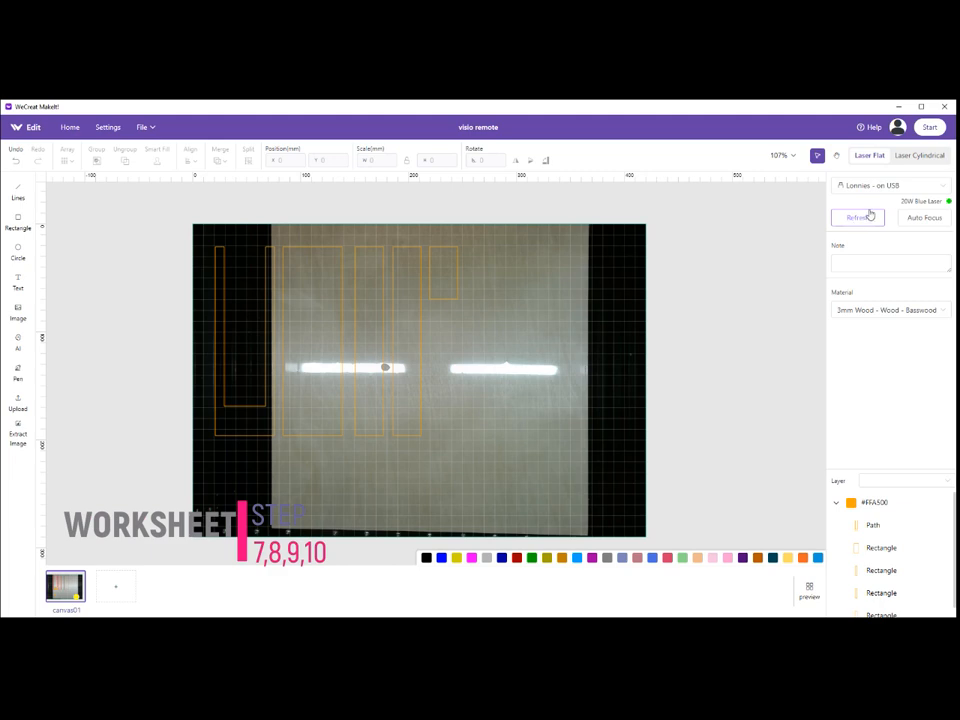
drag(182, 238, 495, 461)
drag(391, 328, 456, 315)
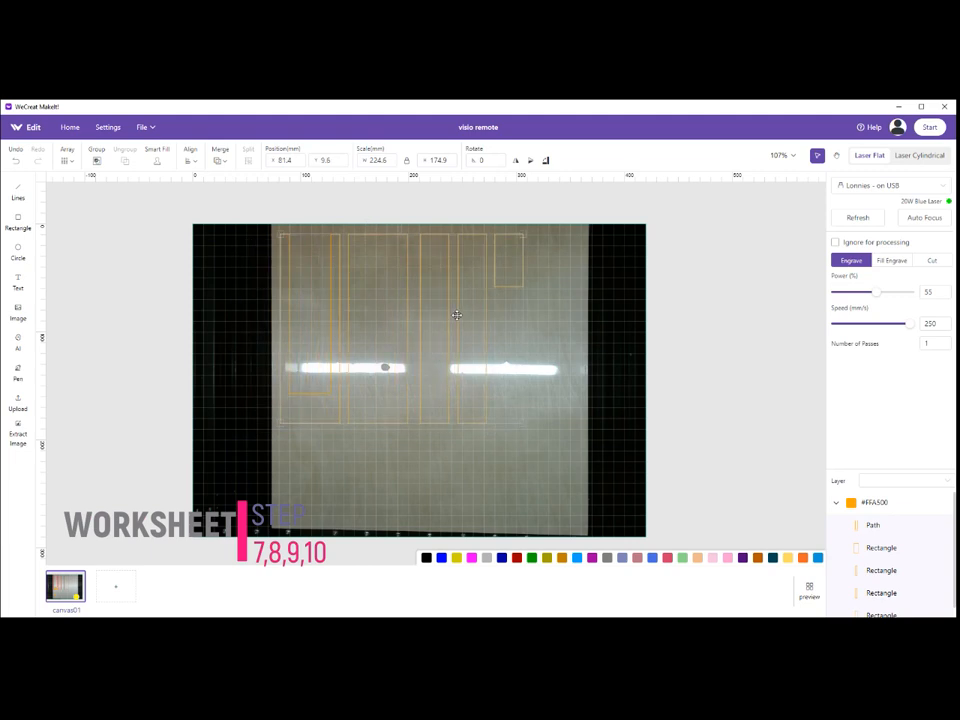
click(614, 331)
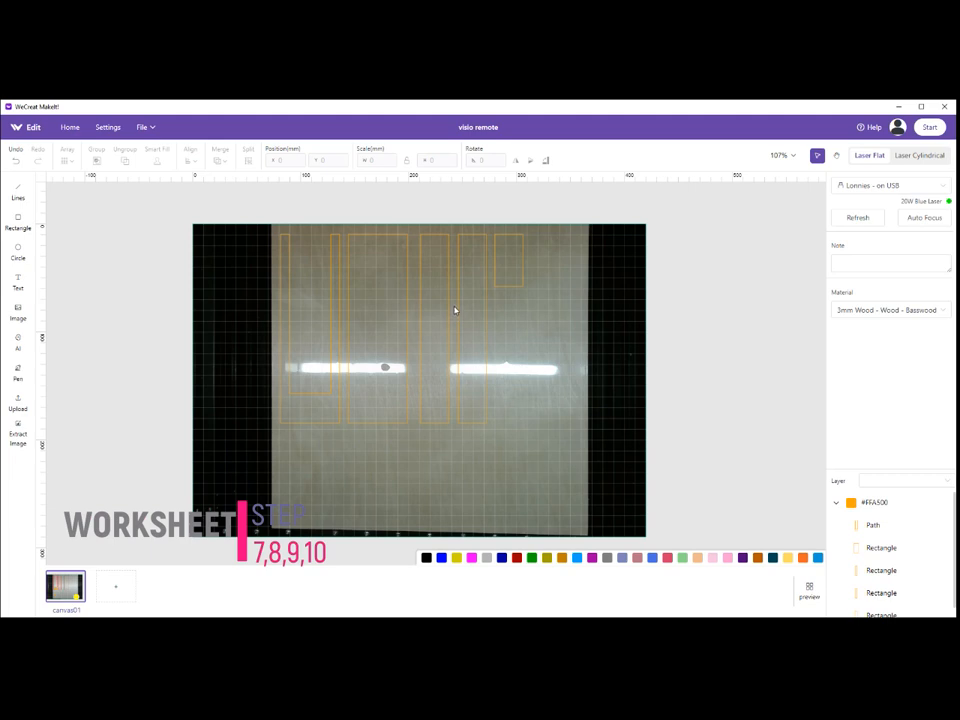
Nest the short rectangle inside the U-shaped part's opening, shift one 26 mm strip beside the wide rectangle and lay the other rotated 90° below the row.
drag(508, 268, 311, 266)
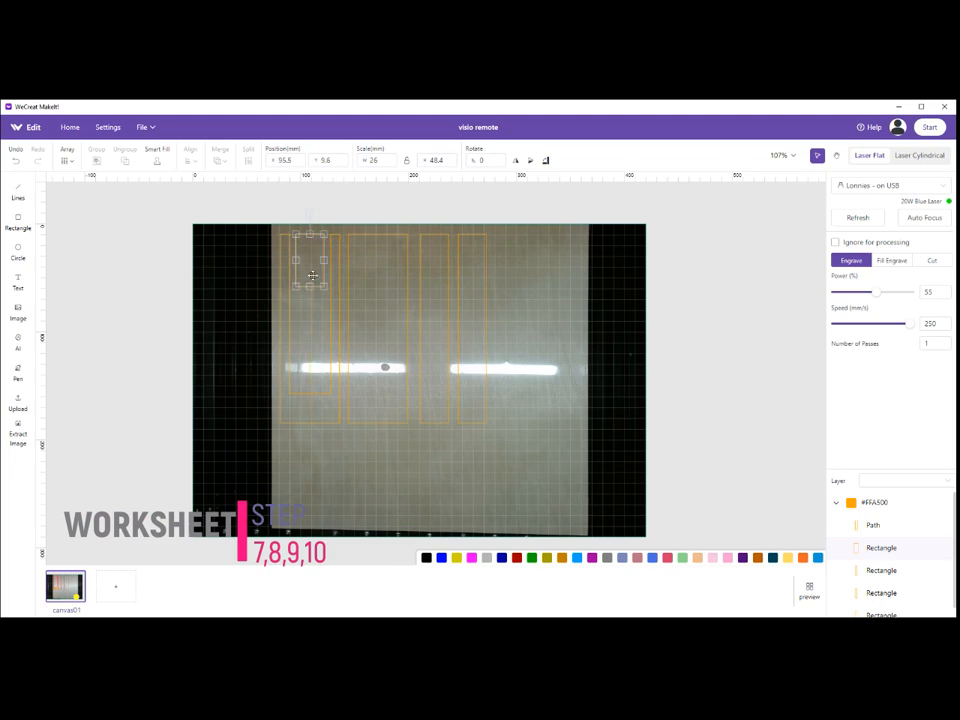
drag(433, 332, 484, 328)
drag(480, 246, 409, 445)
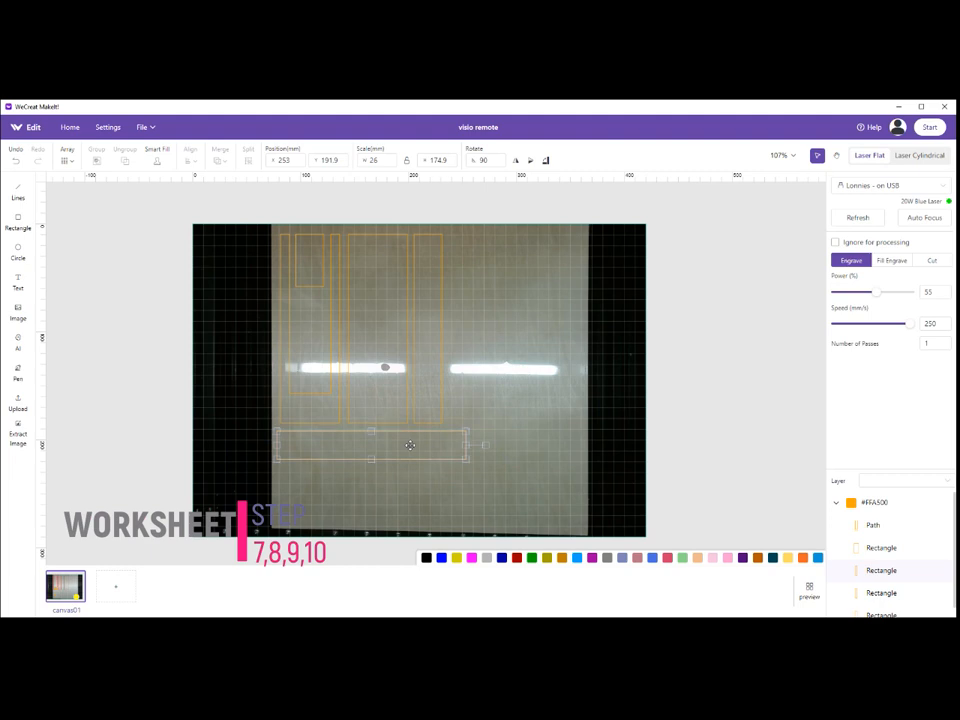
click(458, 425)
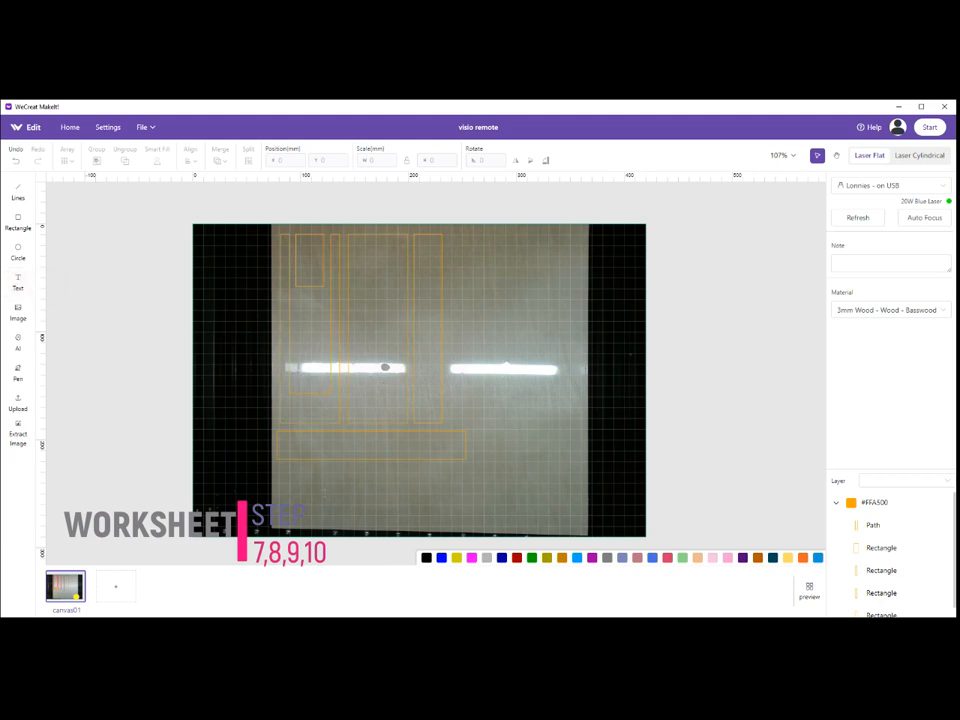
Add the text VIZIO on the empty wood below the horizontal strip.
click(311, 481)
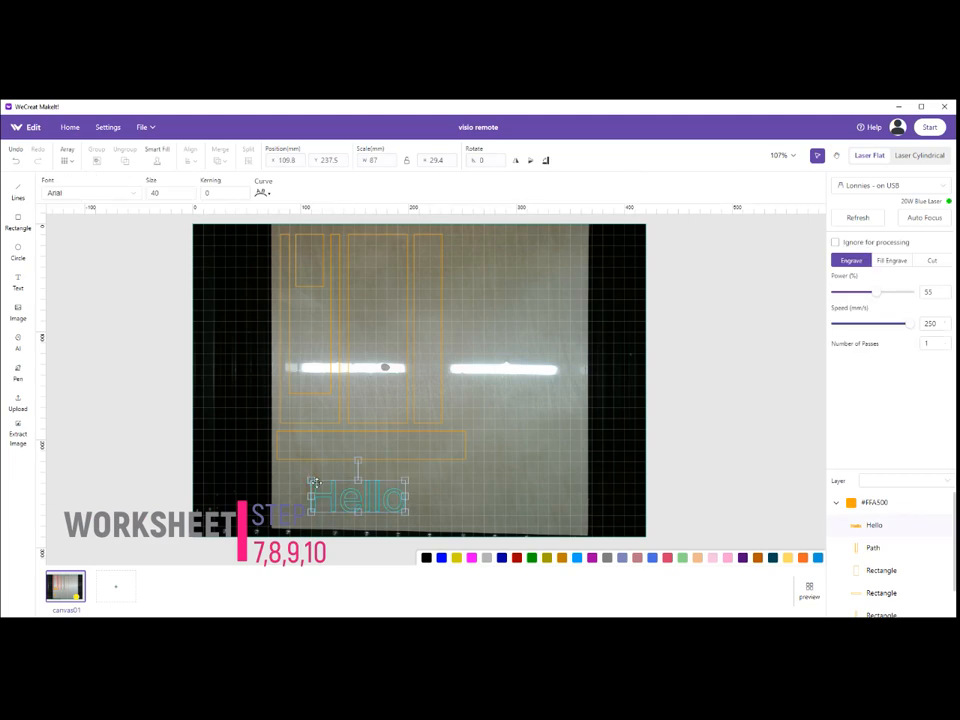
double_click(387, 507)
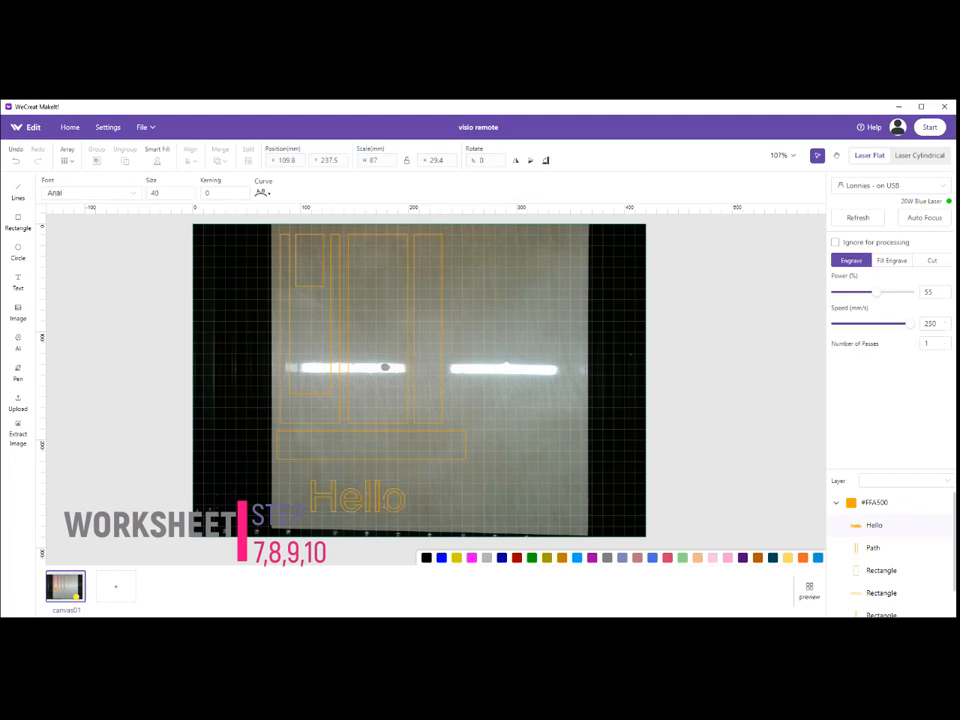
key(BackSpace)
key(BackSpace)
key(BackSpace)
key(BackSpace)
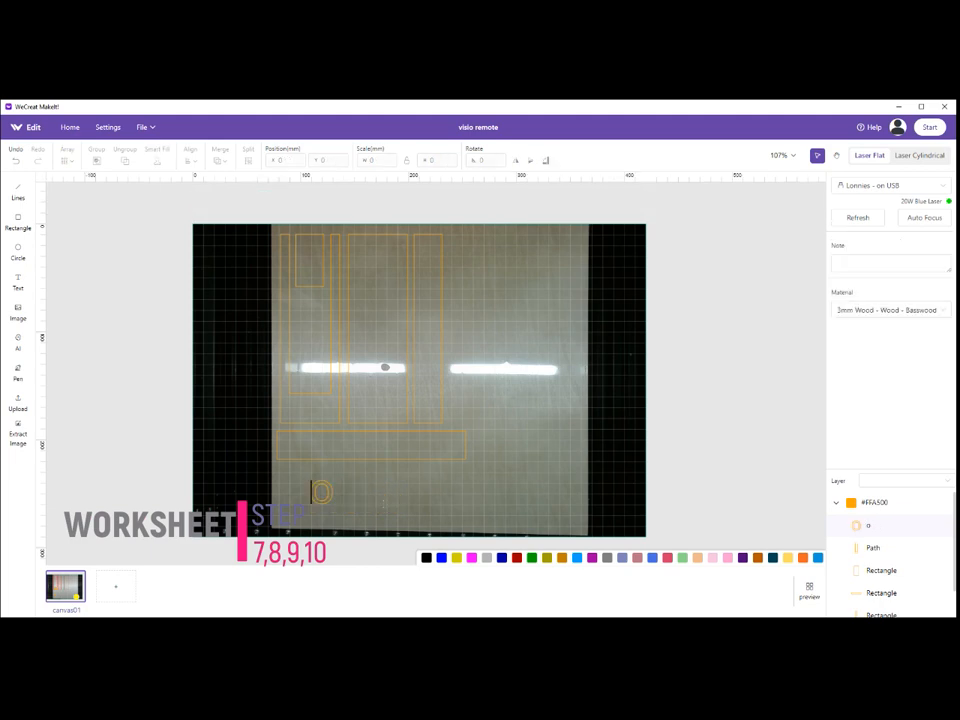
text(VIZIO)
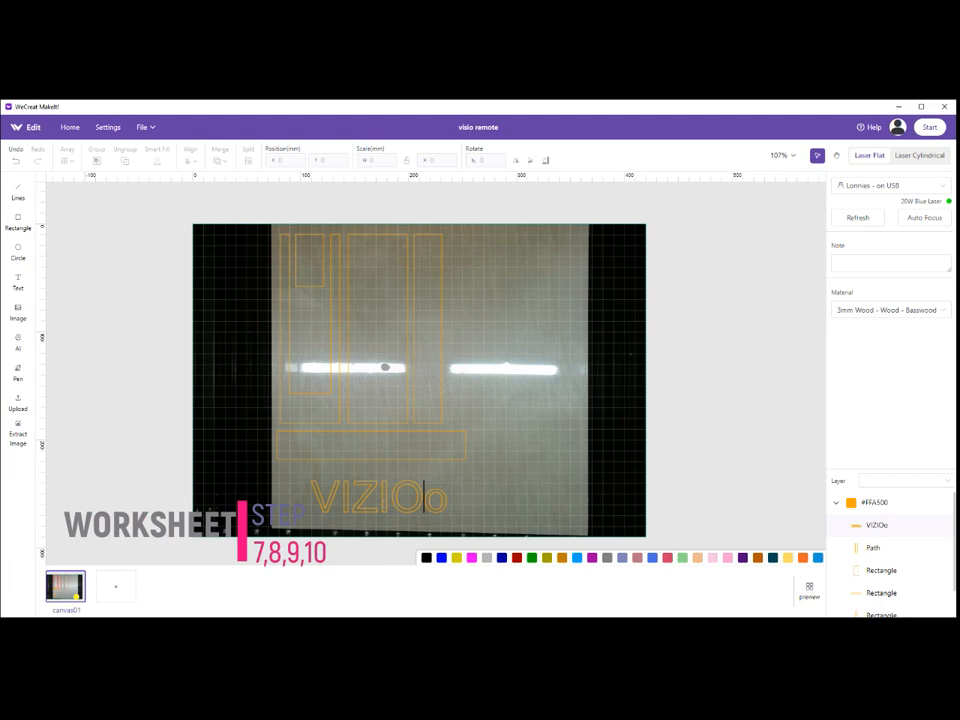
key(Delete)
Move the VIZIO text onto the solid lower end of the U-shaped part and shrink it to about 37.7 × 17.9 mm.
drag(379, 496, 354, 417)
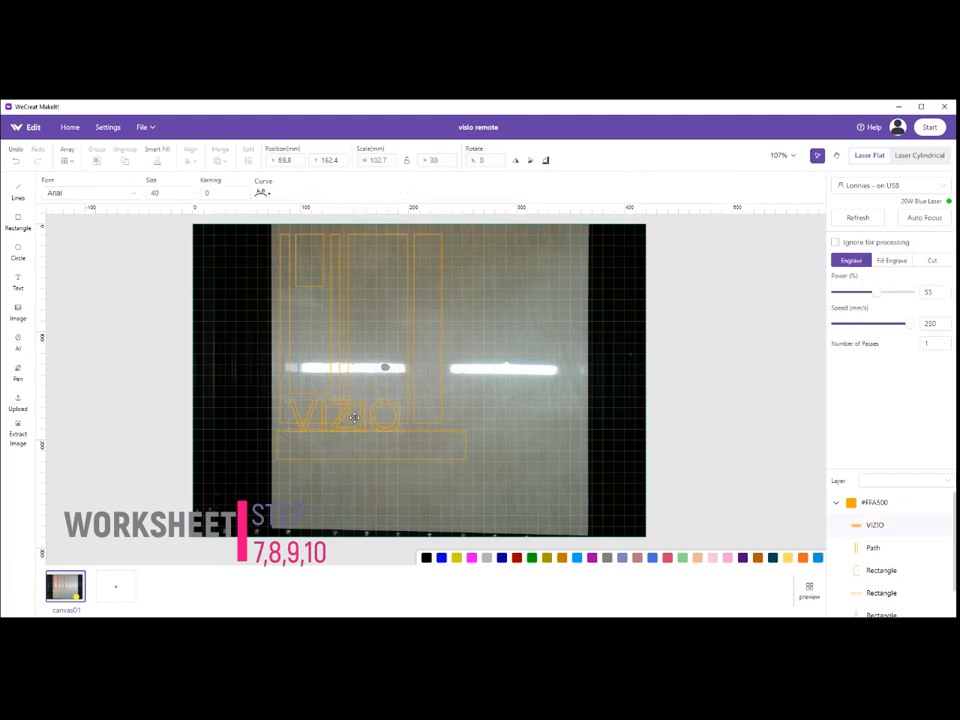
drag(399, 431, 331, 419)
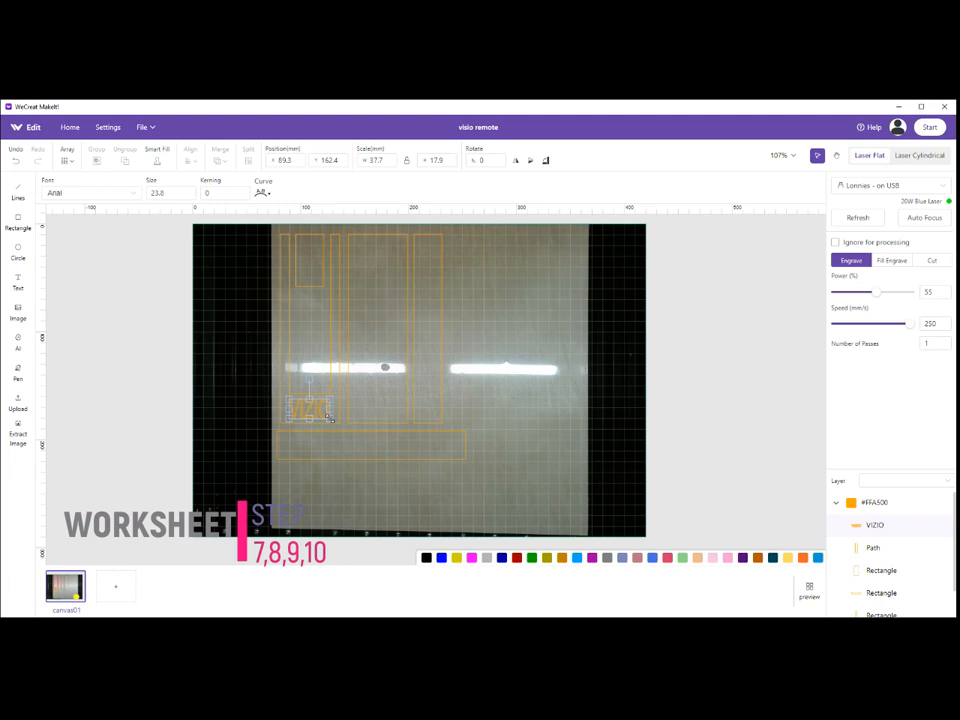
click(316, 487)
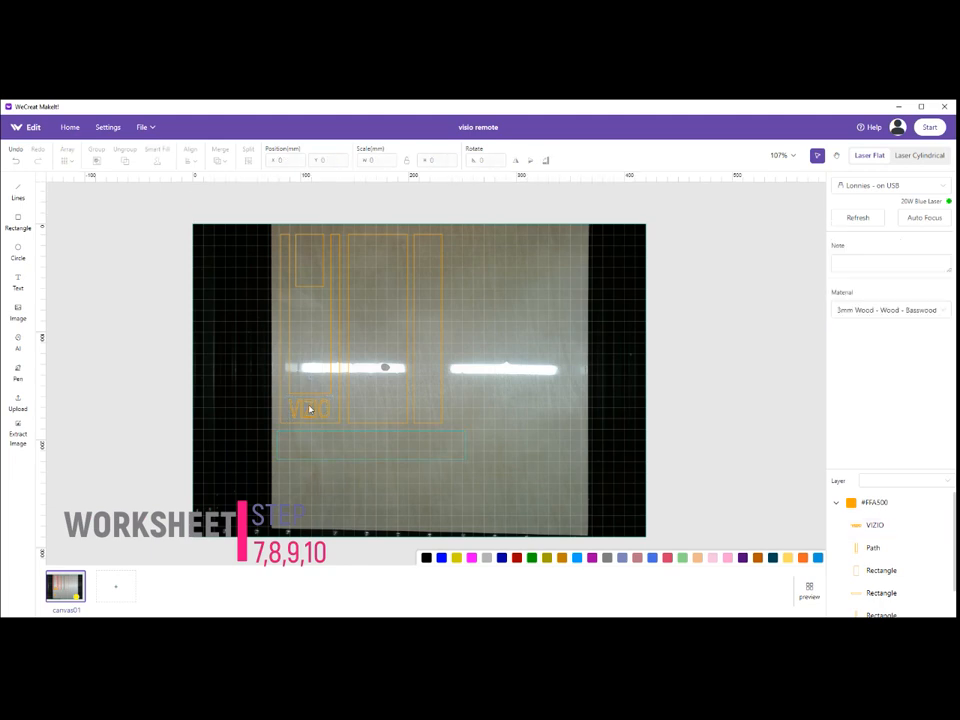
Set all parts and the text to Cut with Enhanced Cutting enabled and one pass.
drag(263, 231, 489, 510)
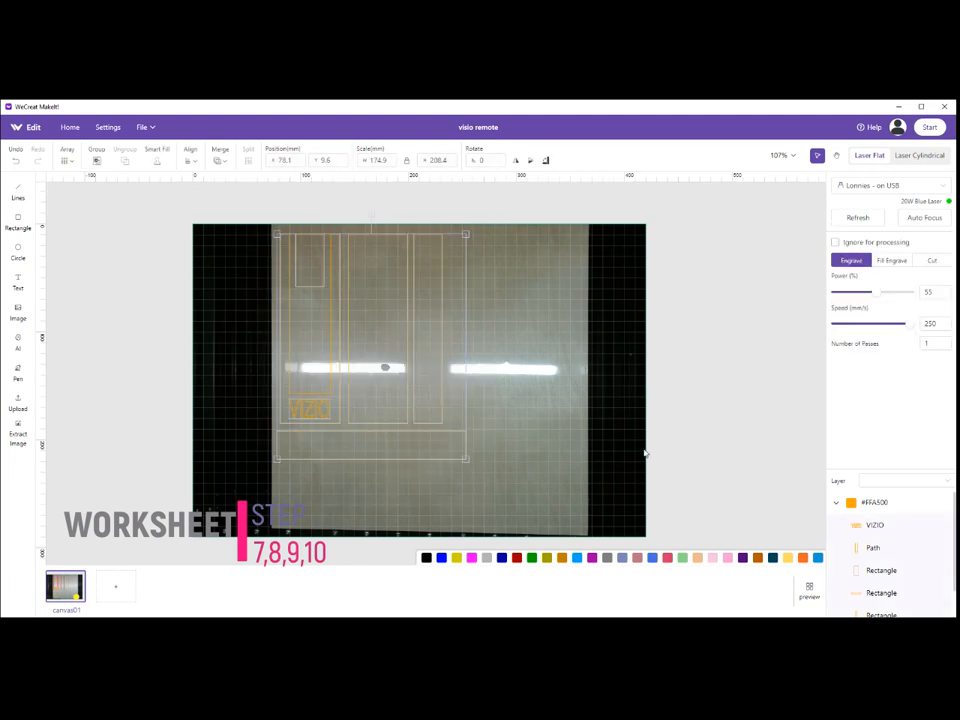
click(934, 261)
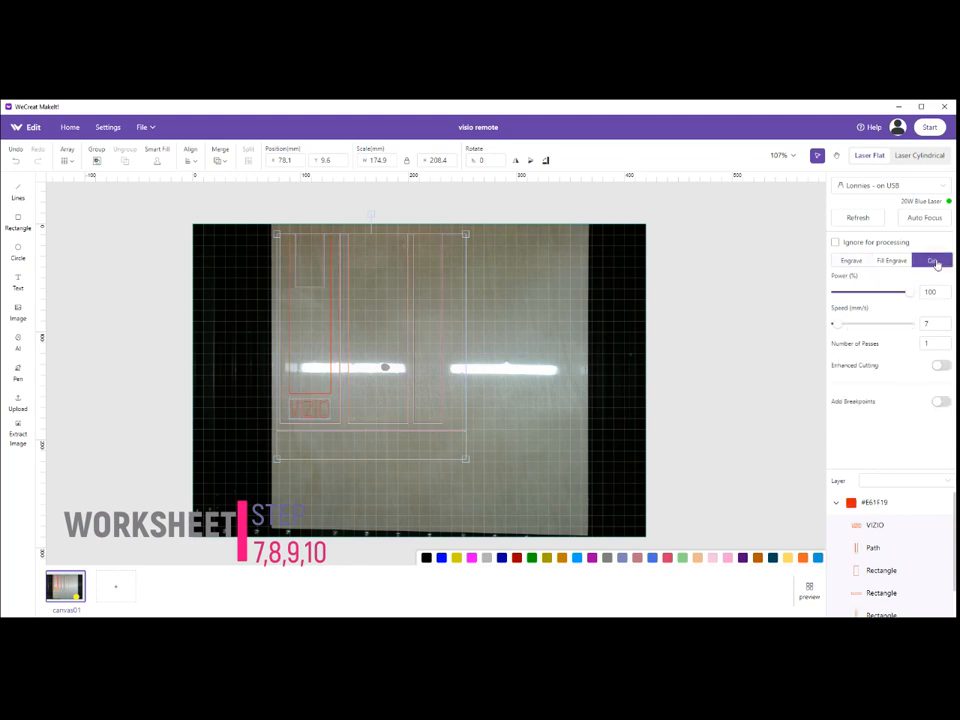
click(940, 366)
double_click(926, 343)
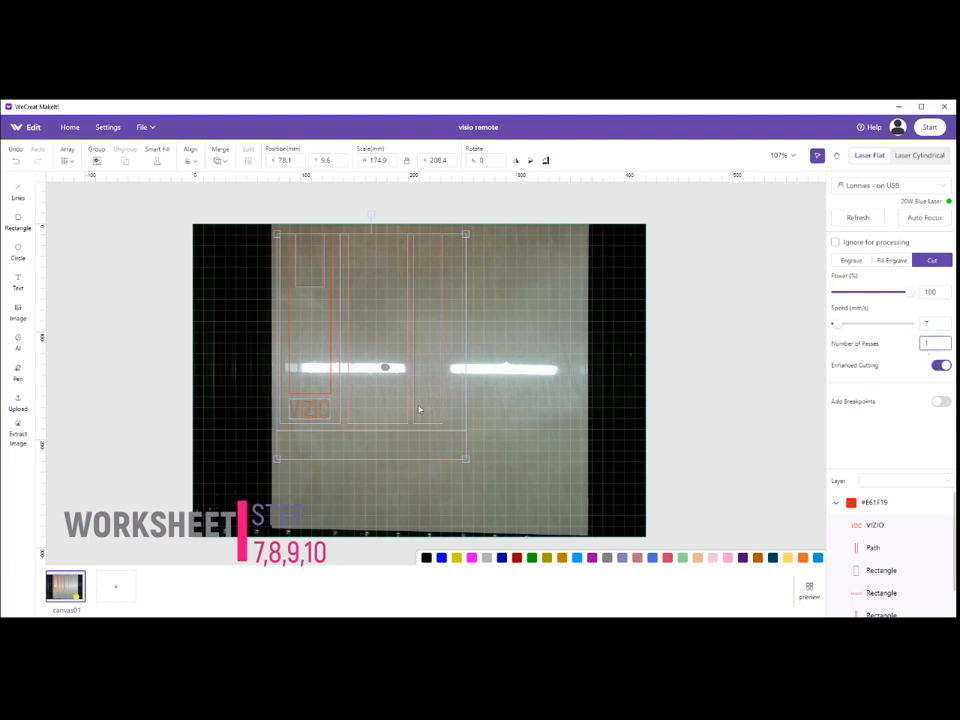
click(508, 369)
Set the VIZIO text to Fill Engrave and choose 60% power at 100 mm/s from the basswood test grid.
click(306, 411)
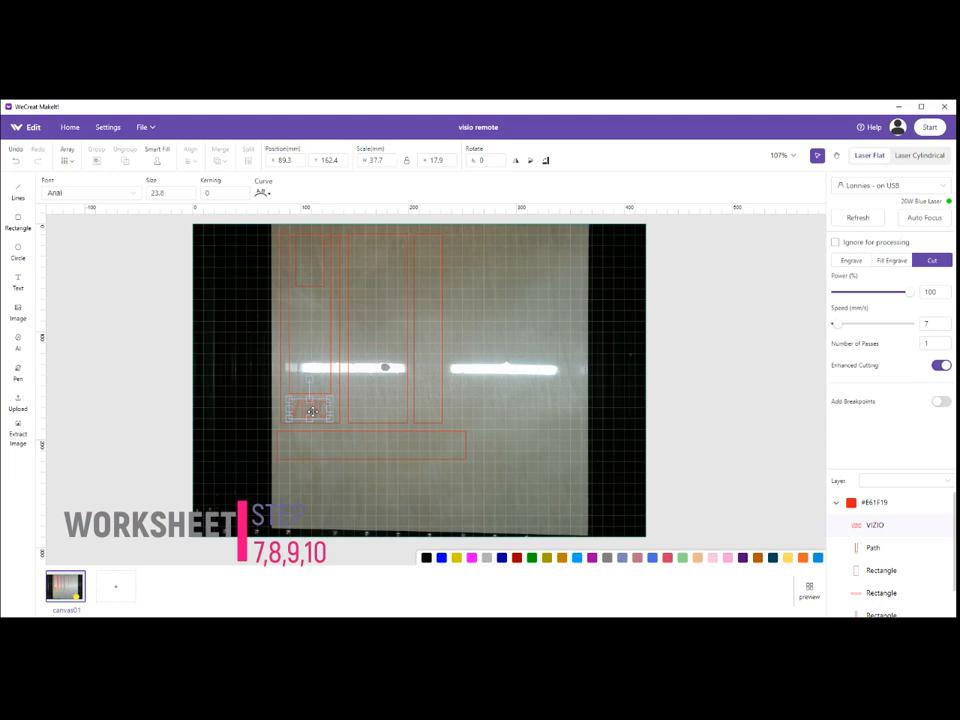
click(883, 260)
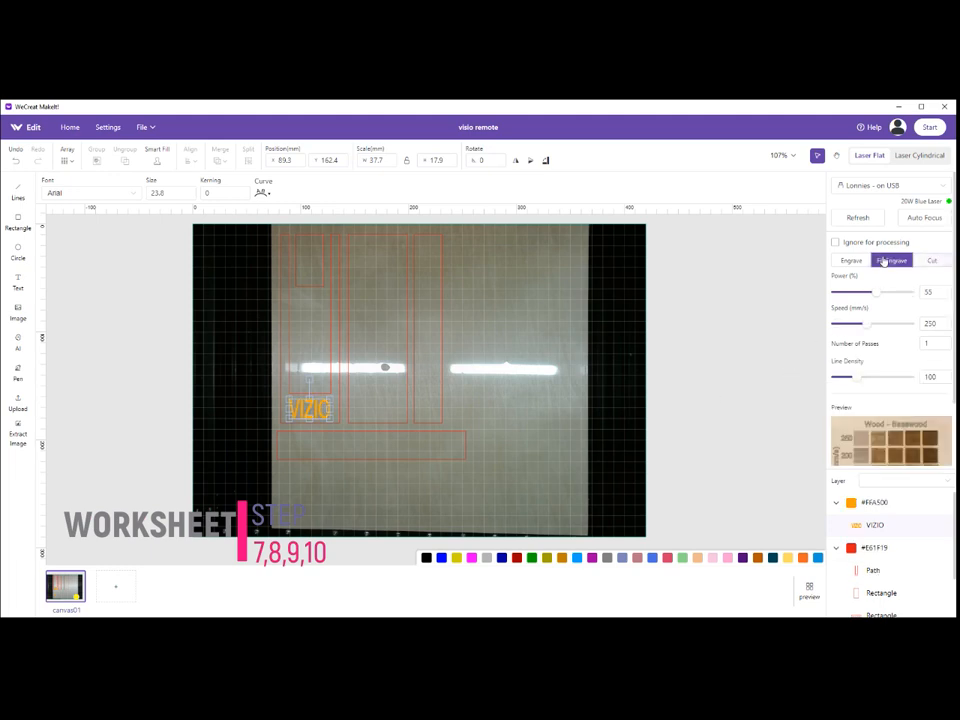
click(874, 450)
click(504, 411)
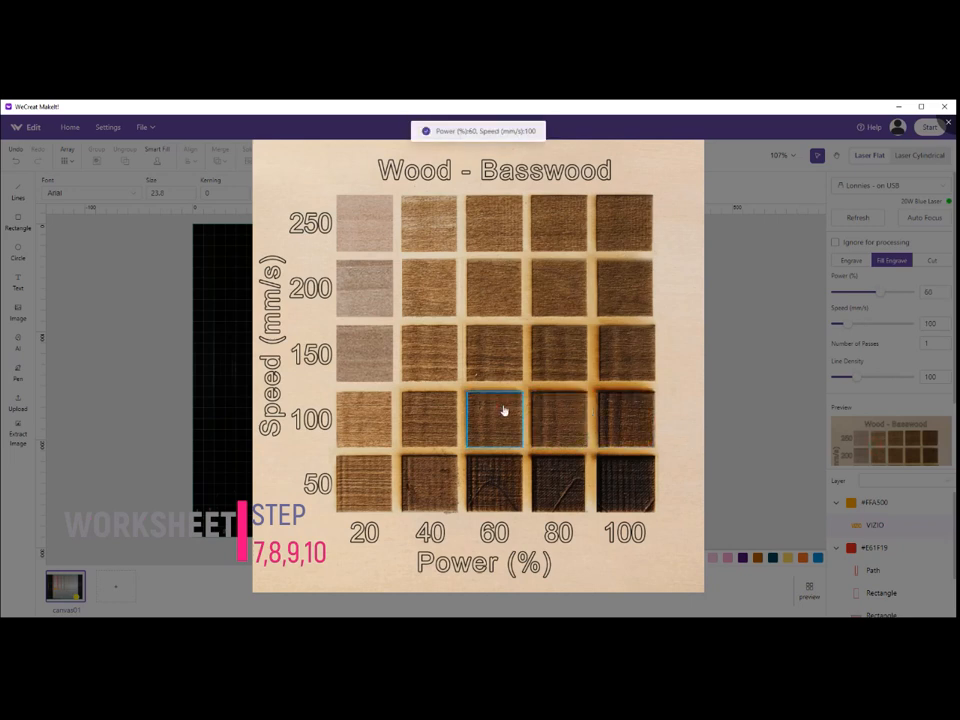
click(771, 442)
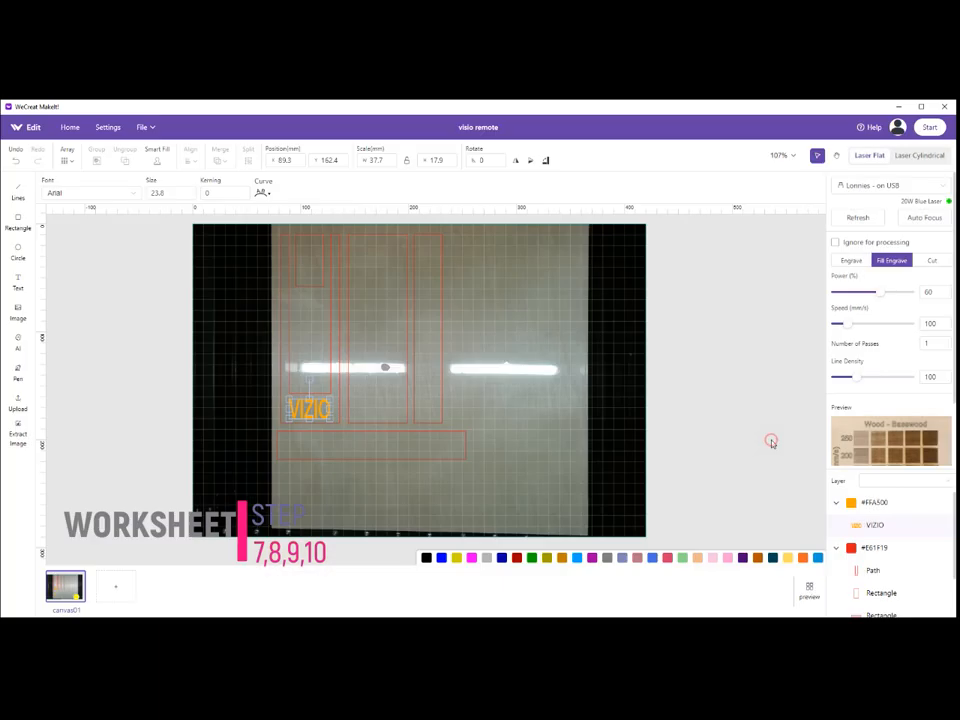
Deselect the text and run Auto Focus on the laser.
click(497, 410)
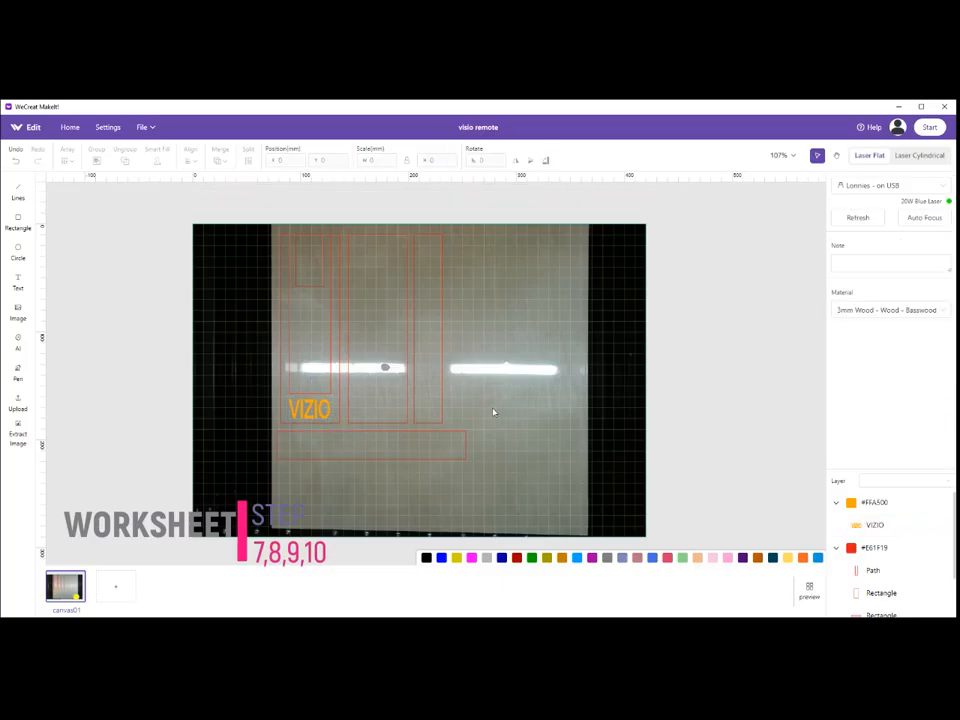
click(919, 222)
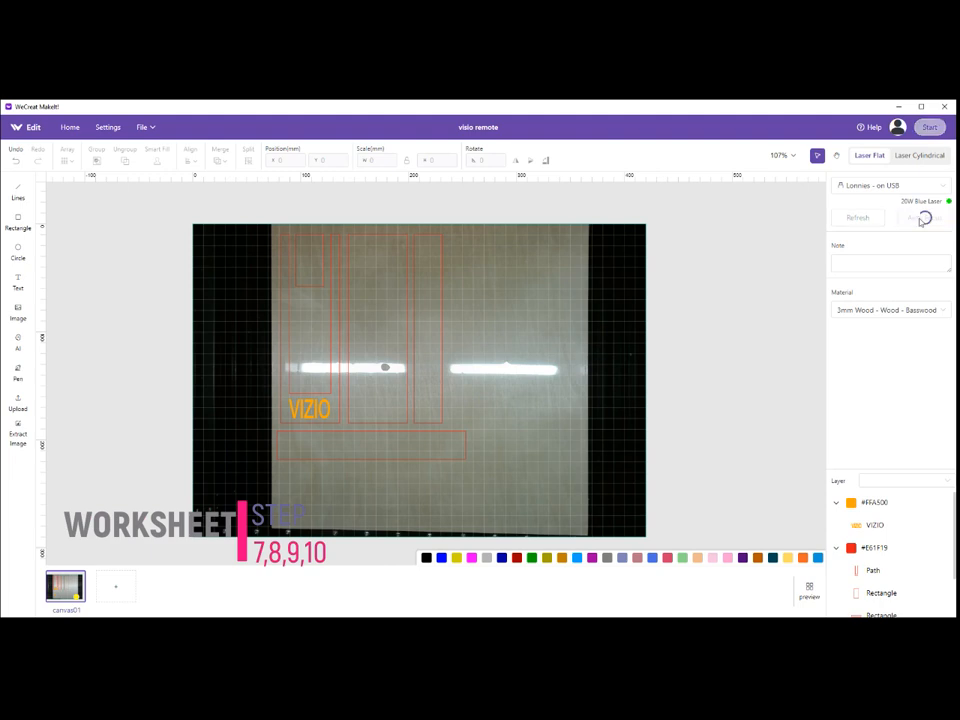